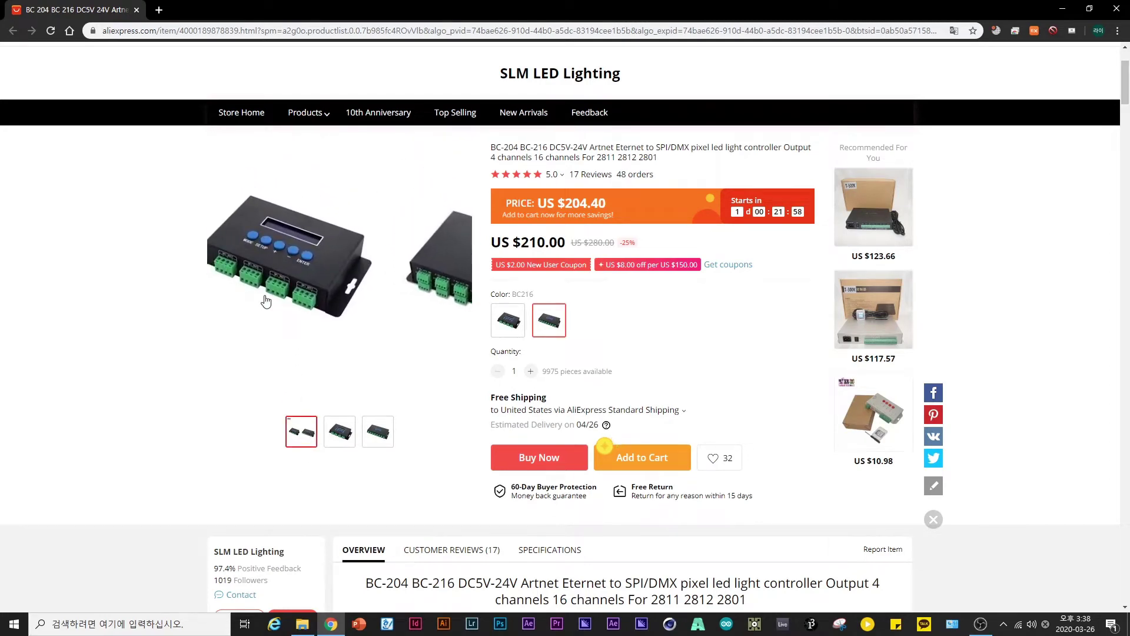
- Compare the BC204 and BC216 versions, settling on the BC216 at US $210.00
click(505, 332)
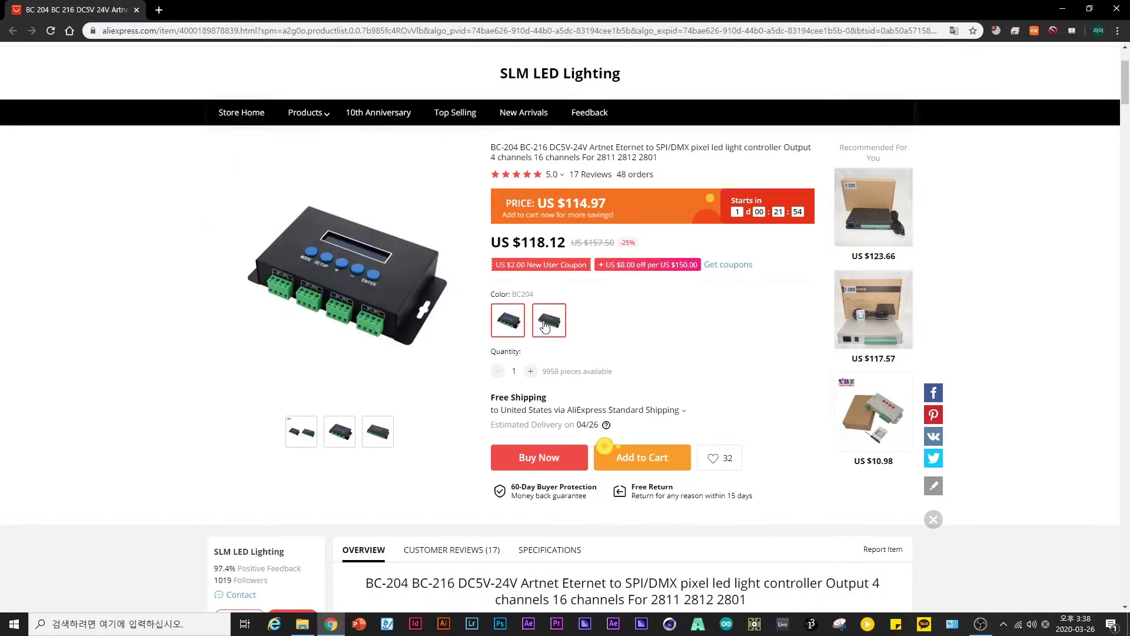
click(544, 326)
click(516, 323)
click(549, 322)
- Highlight the BC-216 specifications: model, working voltage, 3A X 16CH output current and ArtNet input
scroll(667, 365, down, 1)
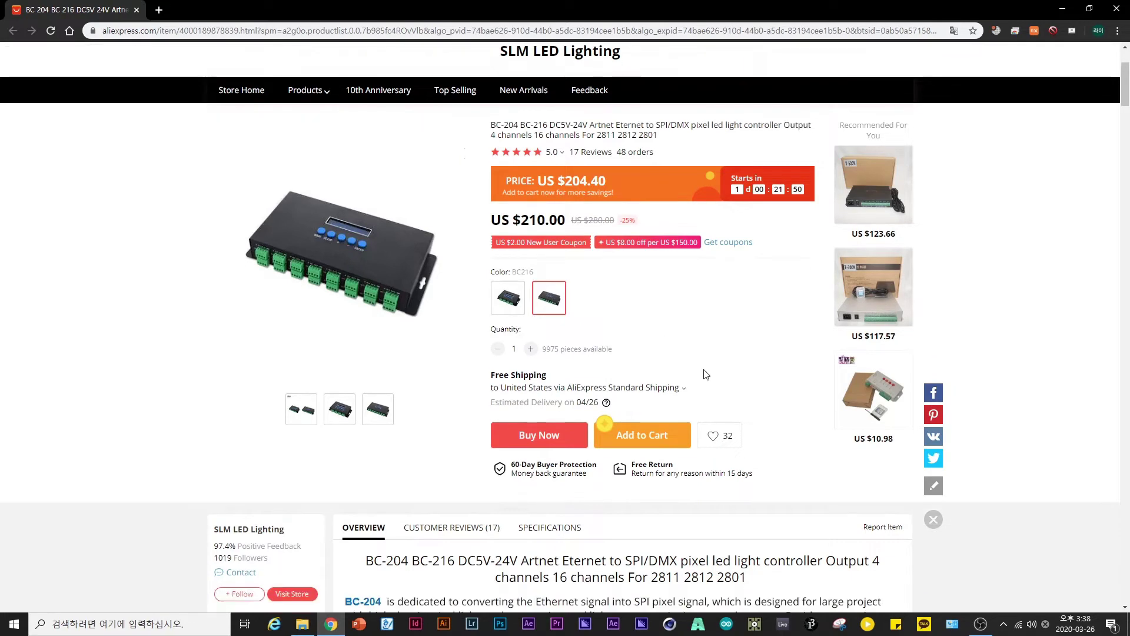
scroll(701, 371, down, 3)
scroll(704, 372, down, 1)
scroll(693, 368, down, 2)
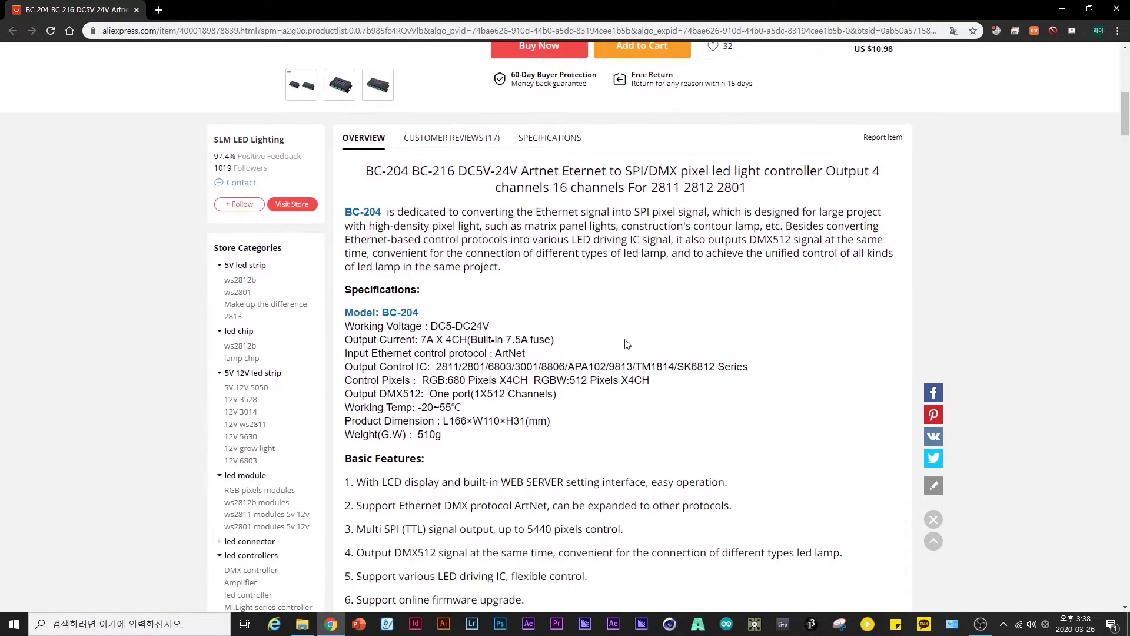
scroll(627, 344, down, 2)
scroll(530, 333, down, 3)
scroll(448, 321, down, 2)
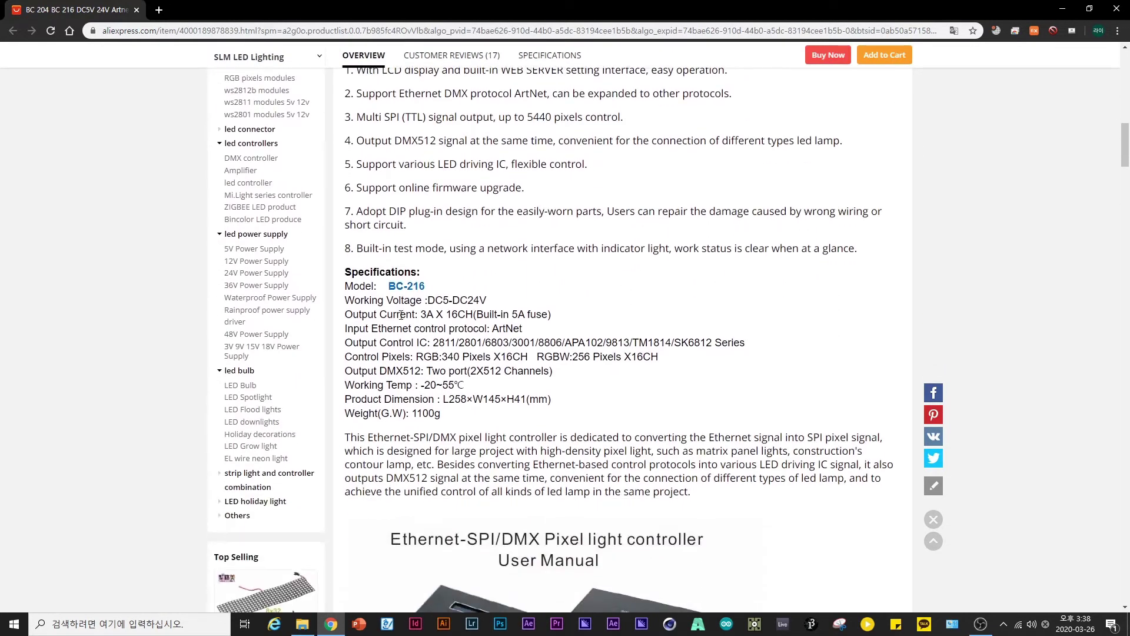
drag(353, 289, 430, 289)
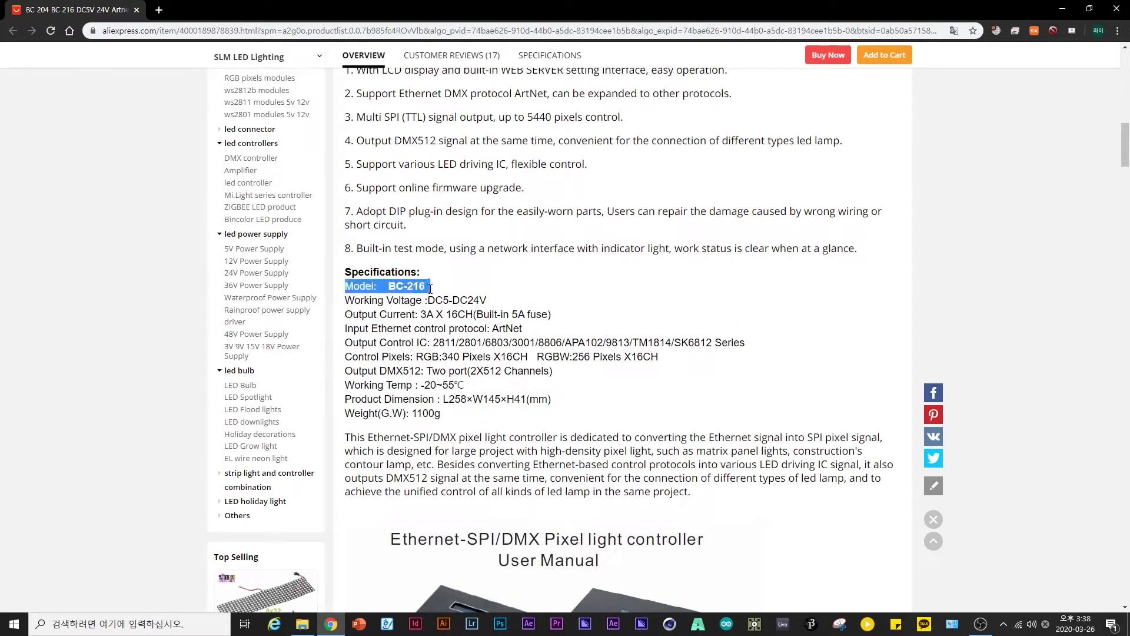
drag(346, 300, 489, 308)
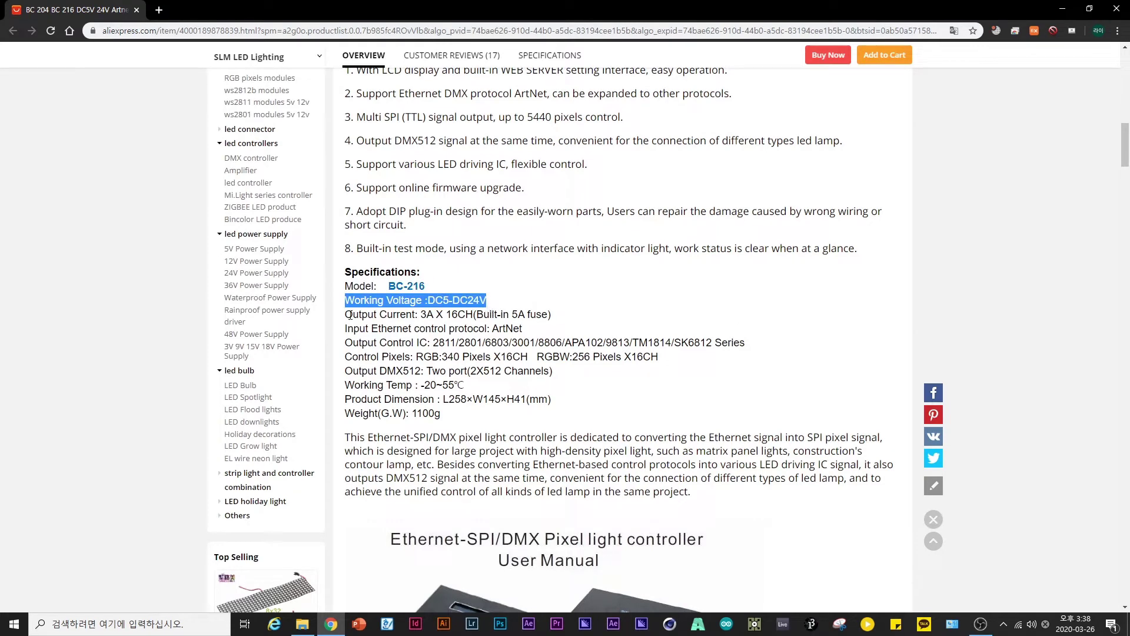
drag(346, 315, 557, 321)
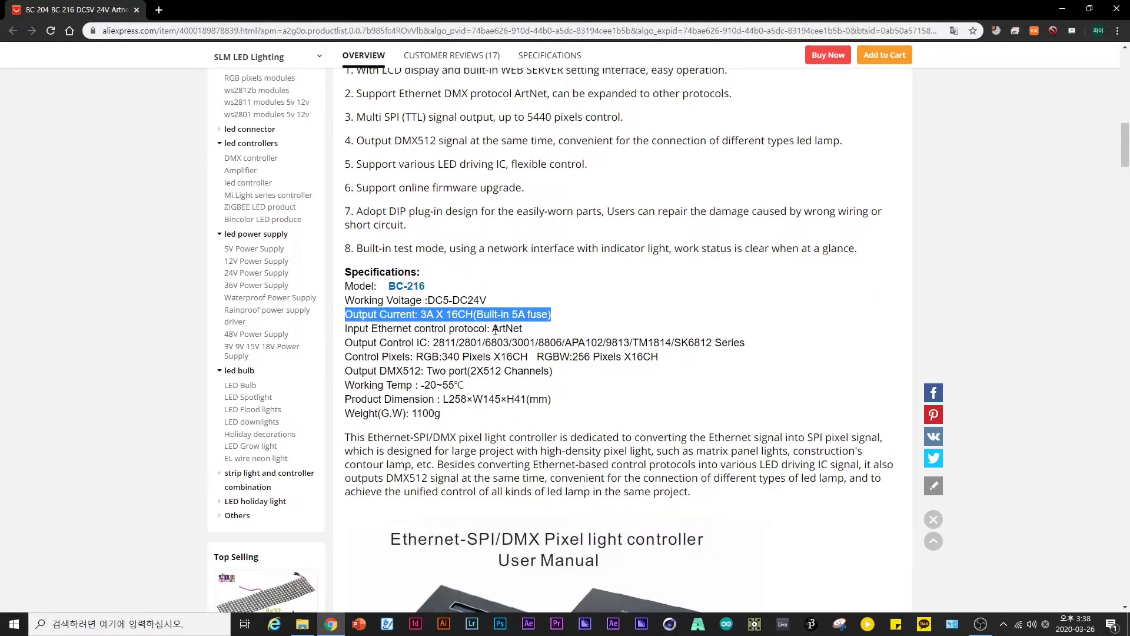
drag(494, 329, 522, 330)
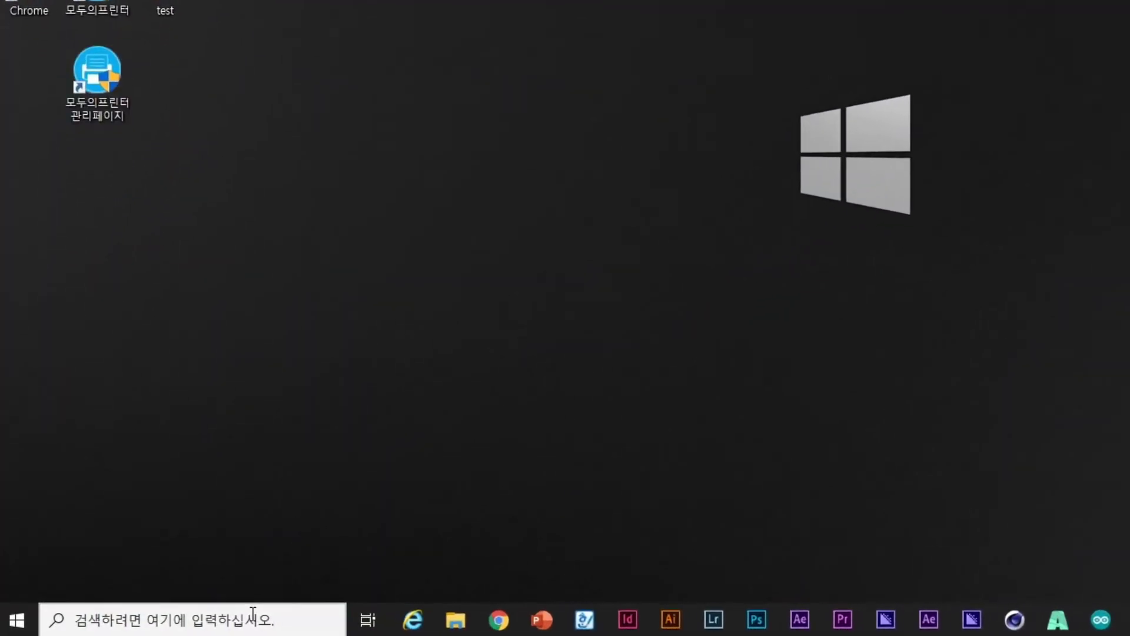
- Find Ethernet settings by searching 이더넷, then enable TCP/IPv4 in the Ethernet adapter's properties
click(253, 617)
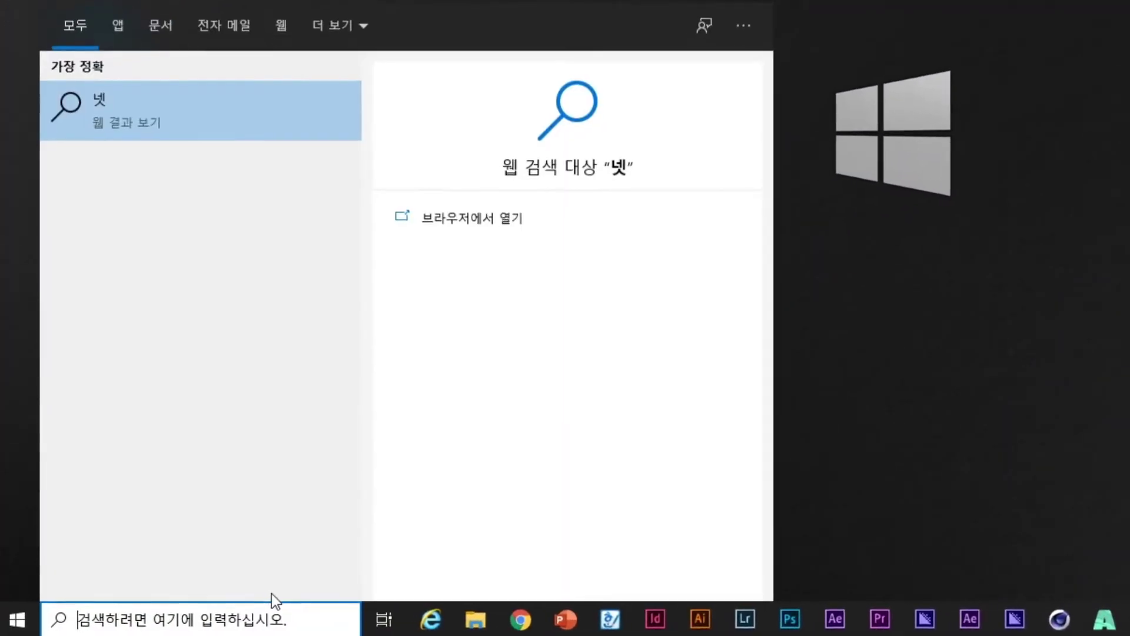
text(이더넷)
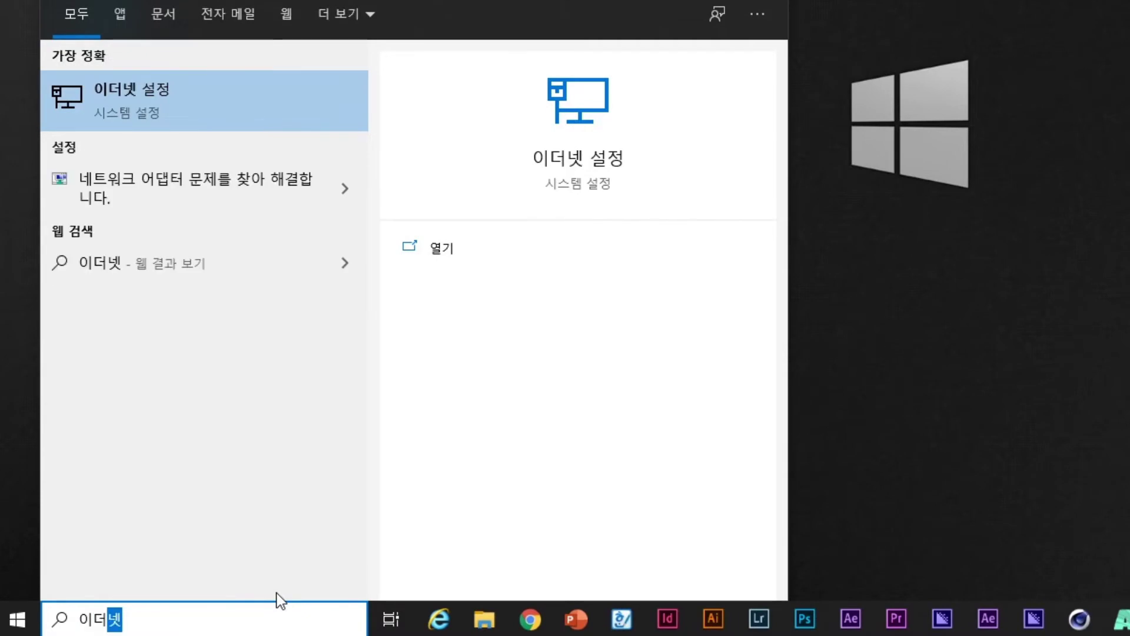
click(203, 98)
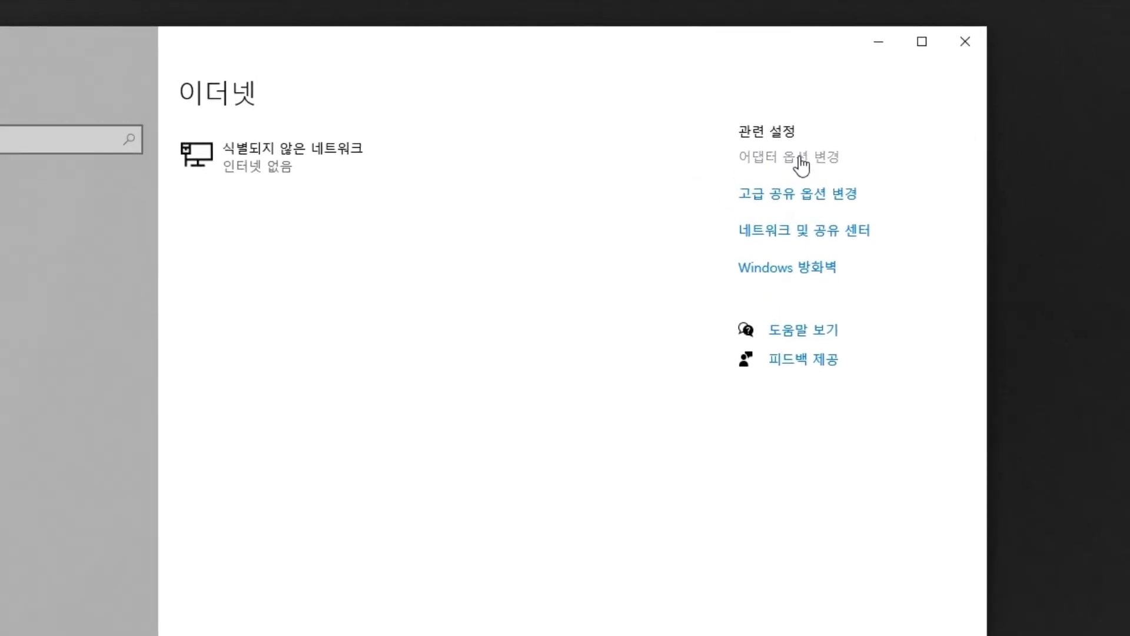
click(767, 148)
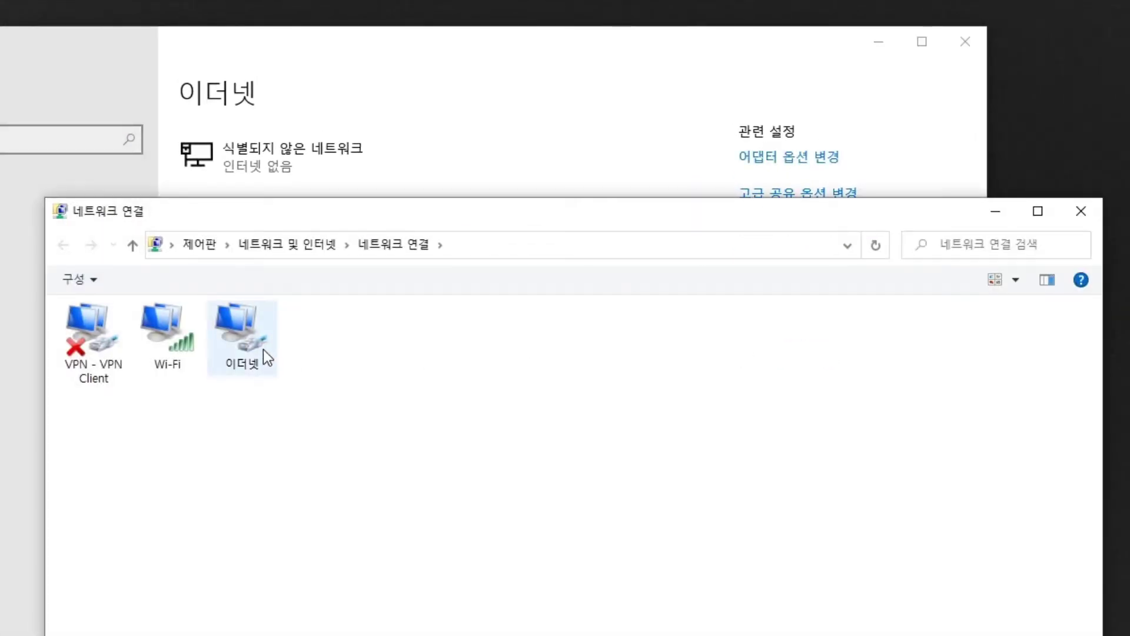
double_click(263, 348)
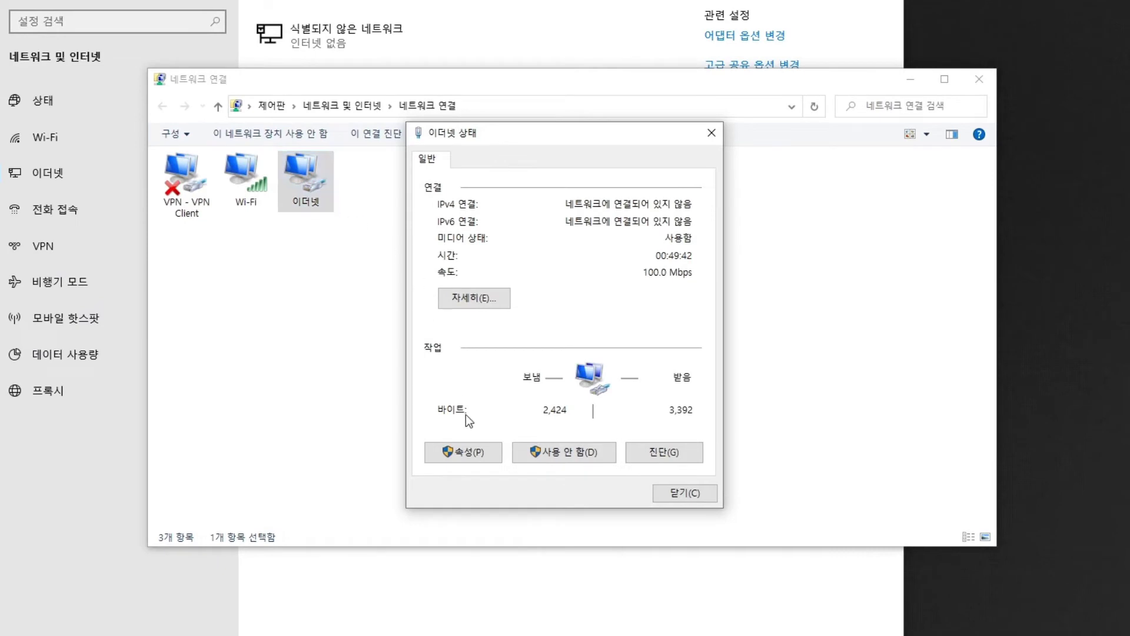
click(464, 452)
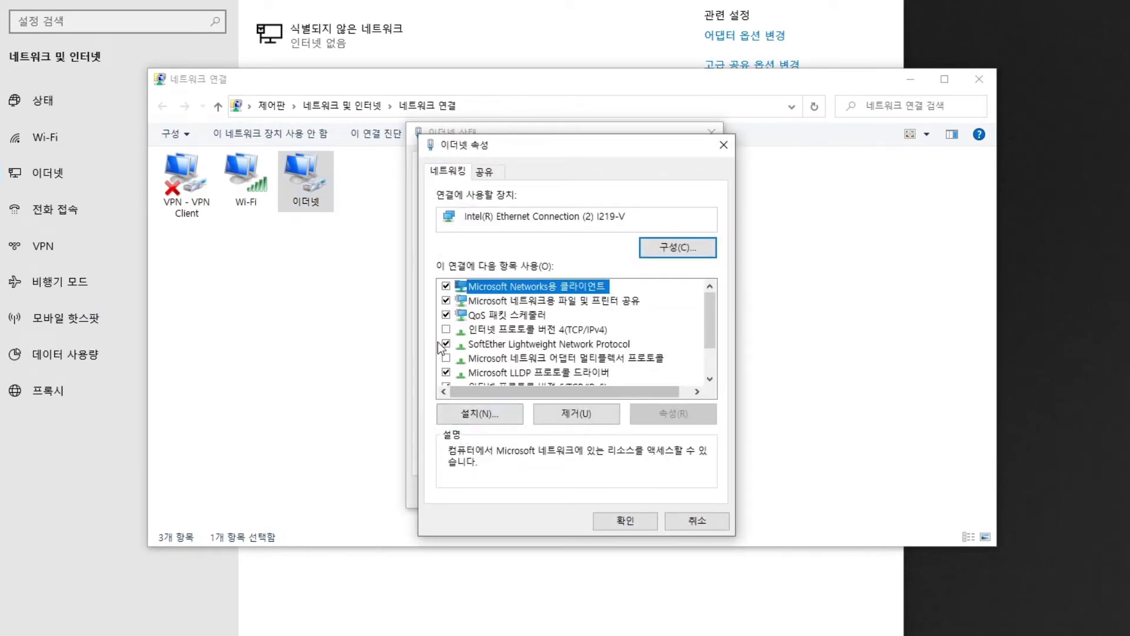
click(446, 329)
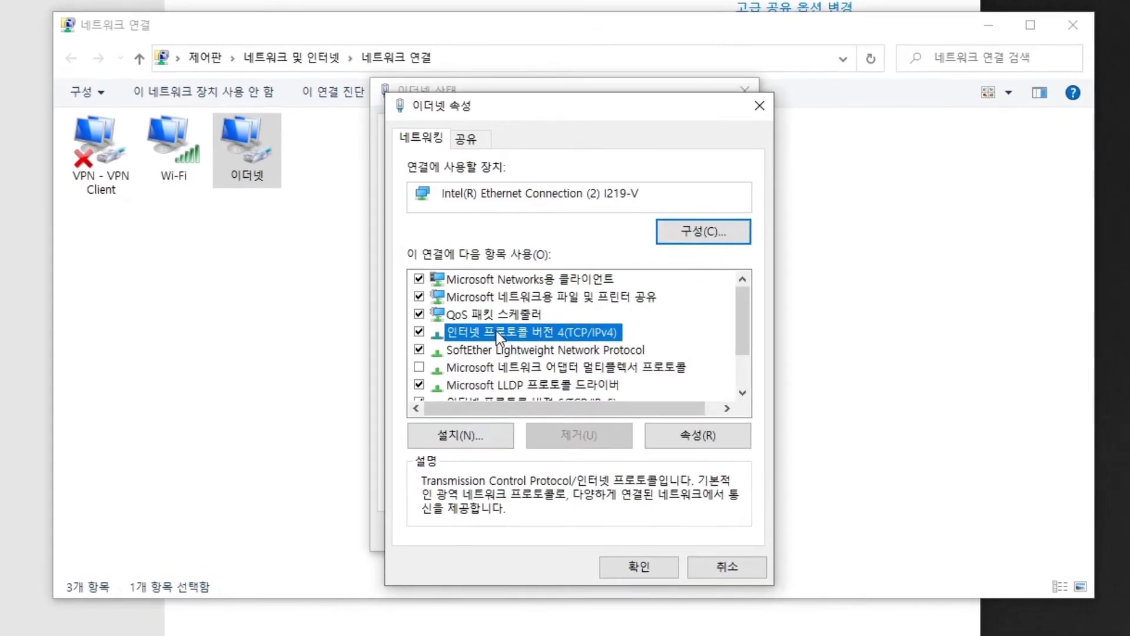
- Give TCP/IPv4 the fixed IP 192.168.0.10, subnet 255.255.255.0 and gateway 192.168.0.1
double_click(496, 331)
click(486, 330)
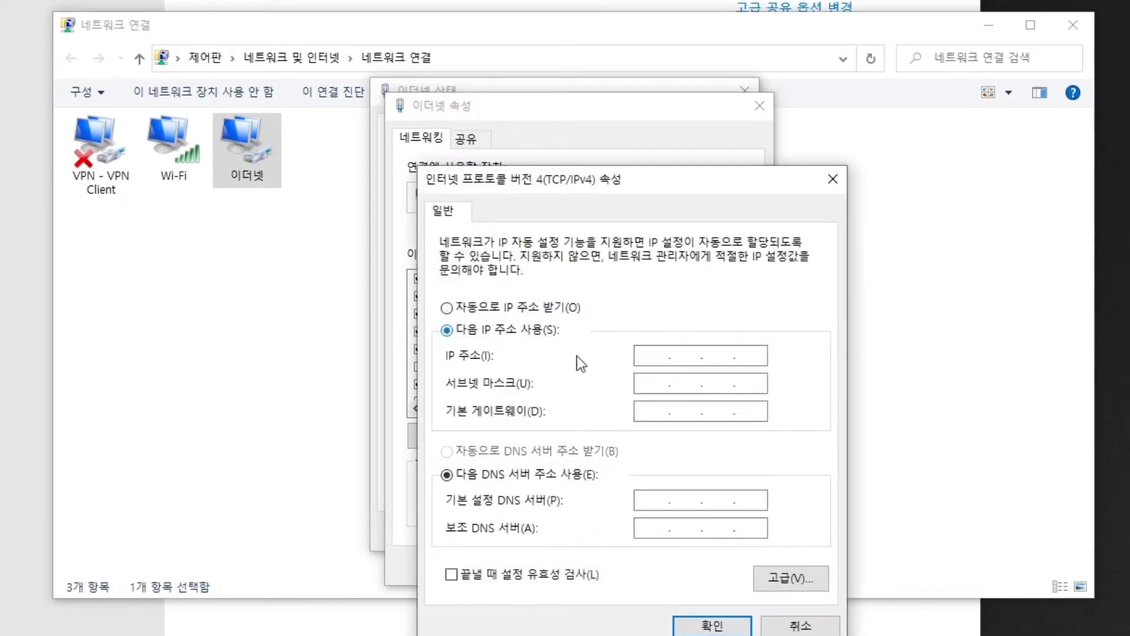
text(192 . )
text(168 . 0 .)
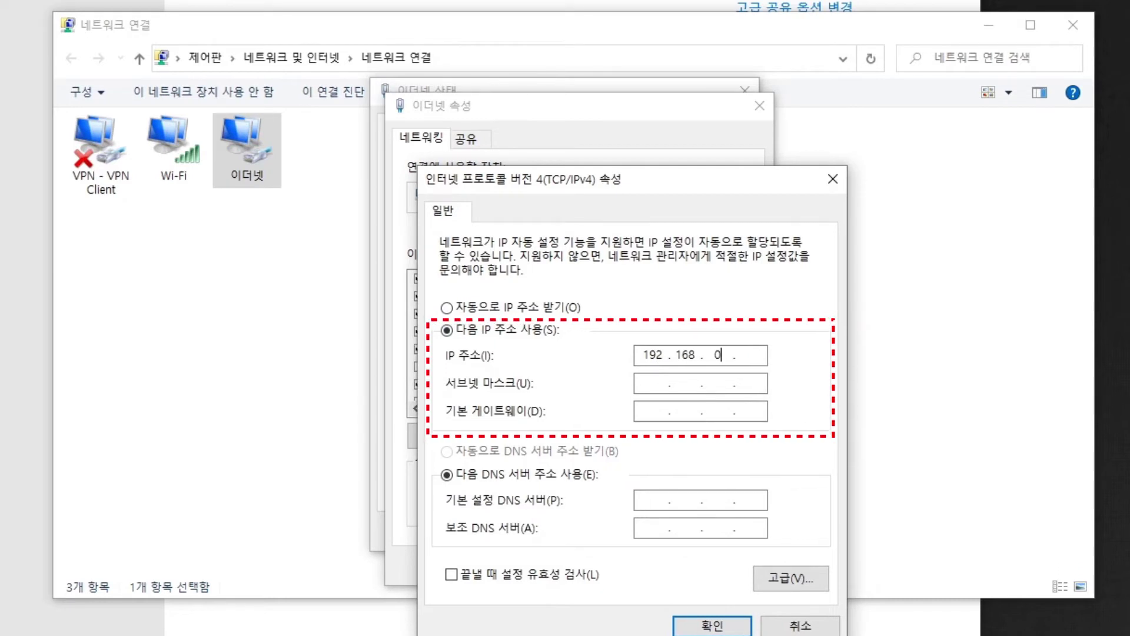
click(757, 356)
text(1)
text(0)
click(666, 383)
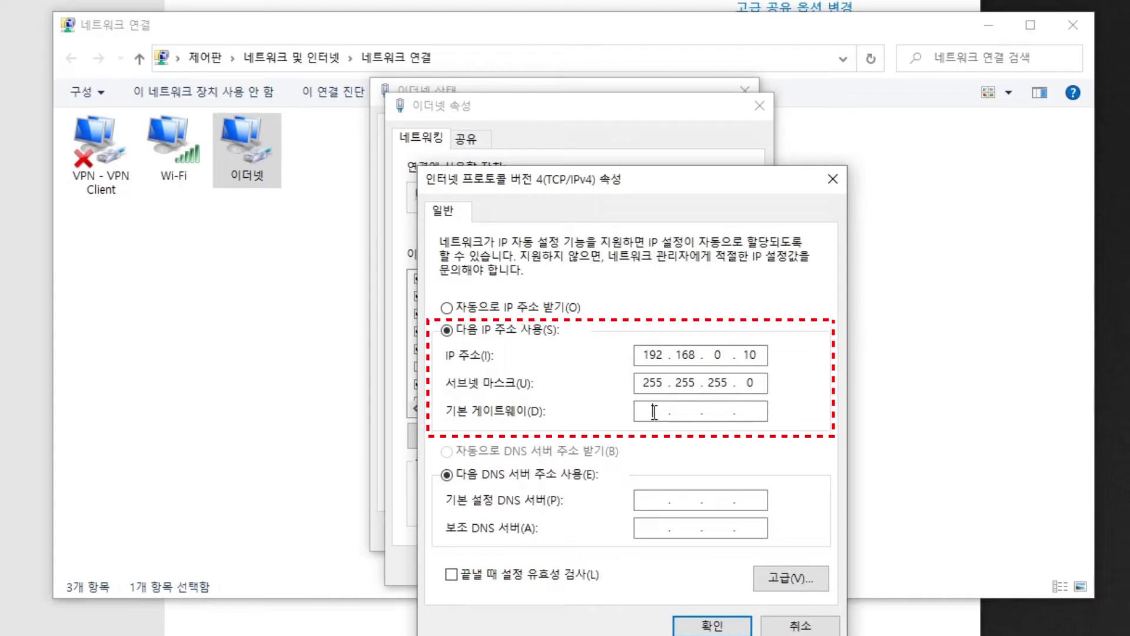
click(654, 411)
text(192)
text(1)
text(68)
text(0 .)
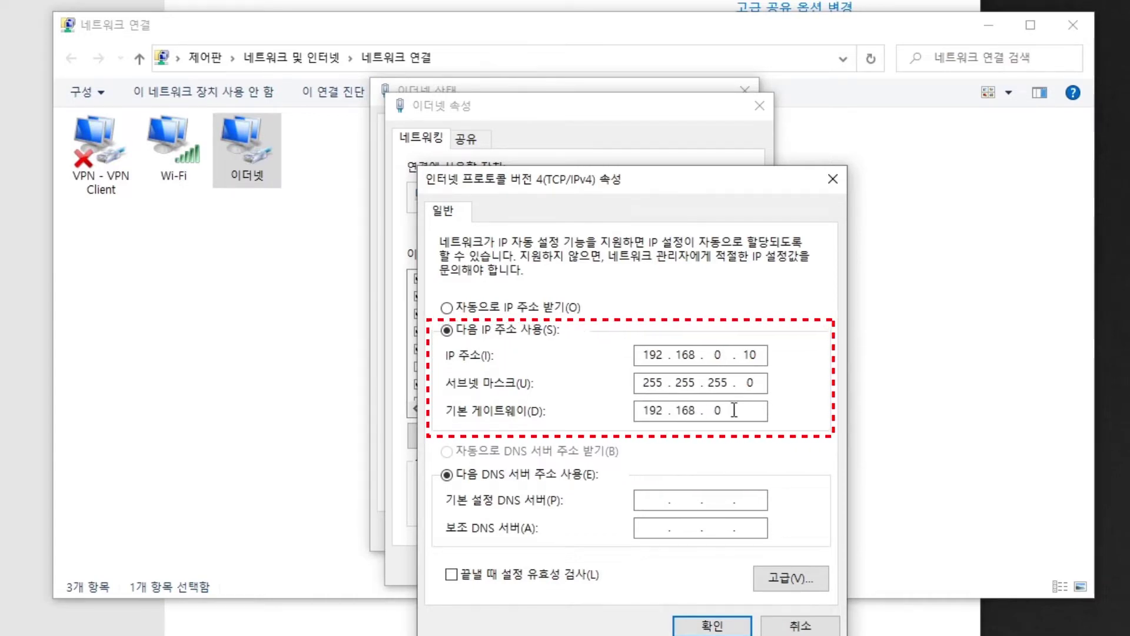
text(1)
click(712, 625)
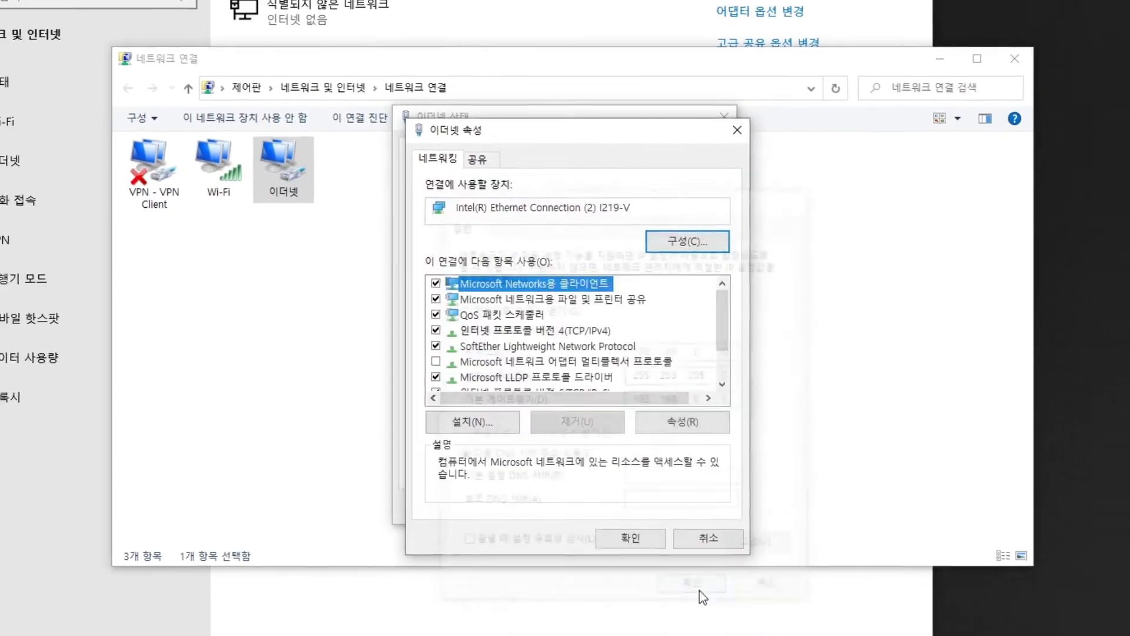
- Close the Ethernet properties, status and network connections windows
click(630, 538)
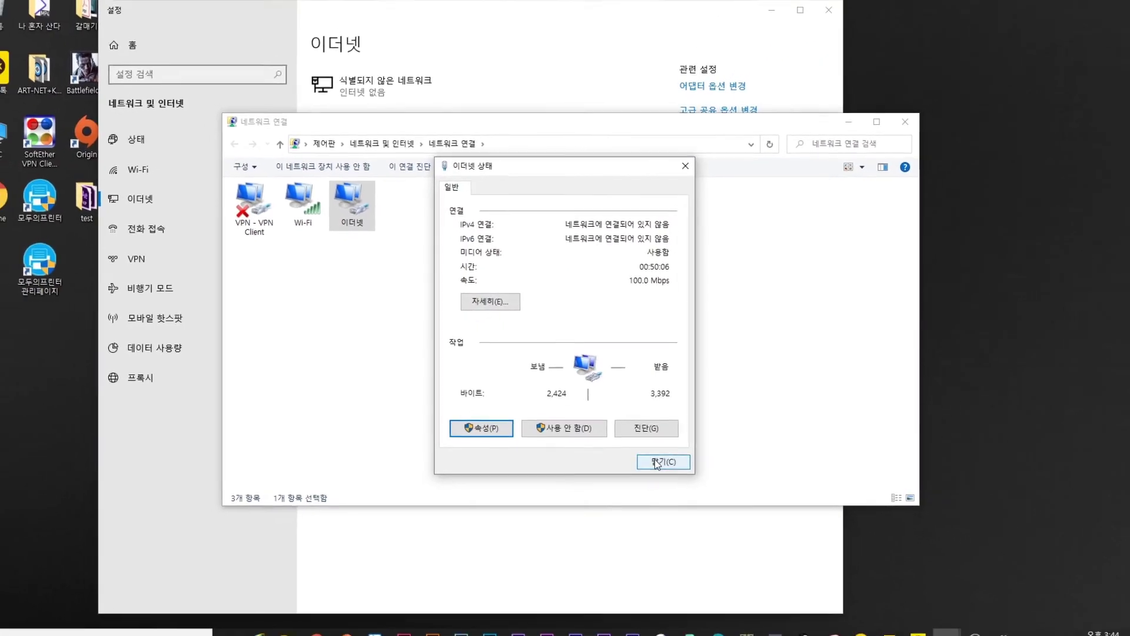
click(658, 463)
click(905, 121)
- Load the controller's web page at 192.168.0.50 in a new Chrome window
click(829, 10)
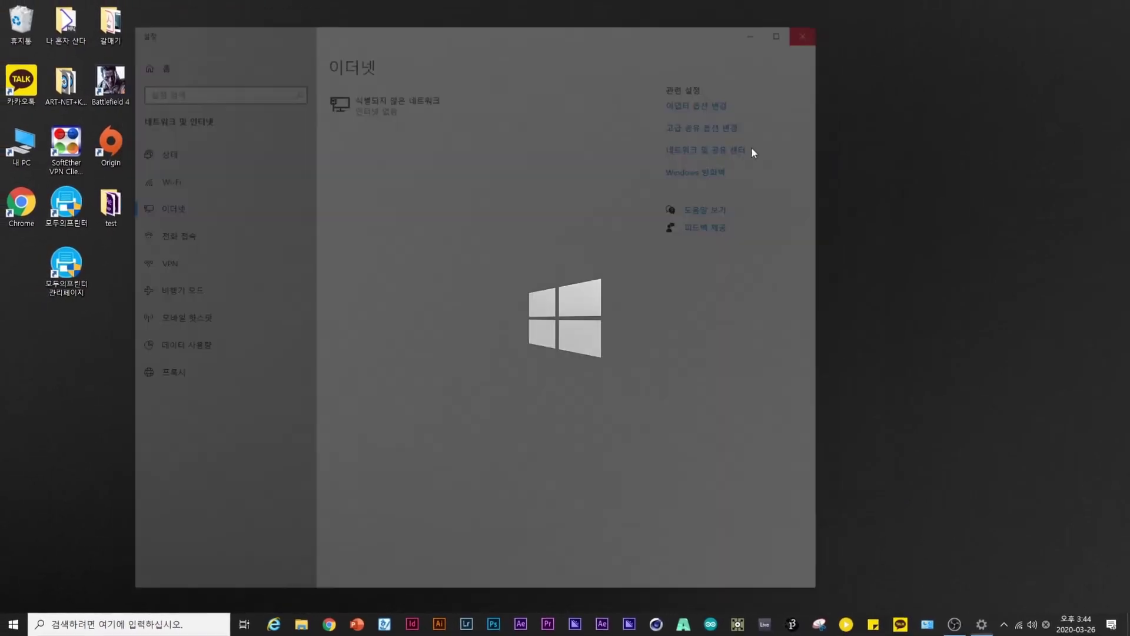
click(330, 623)
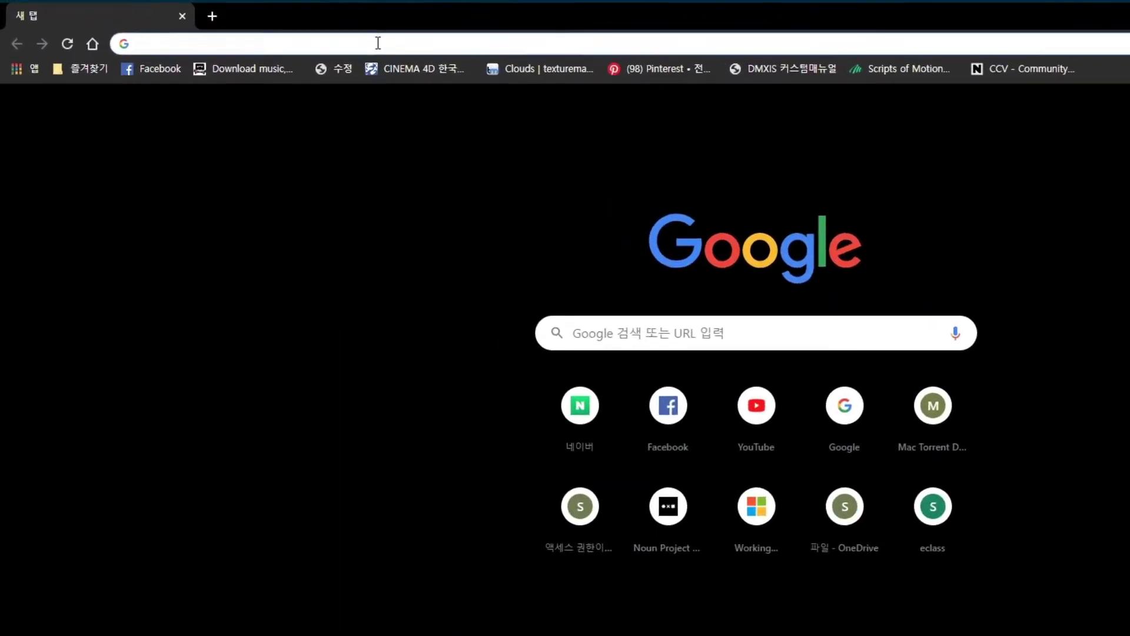
text(19)
text(2)
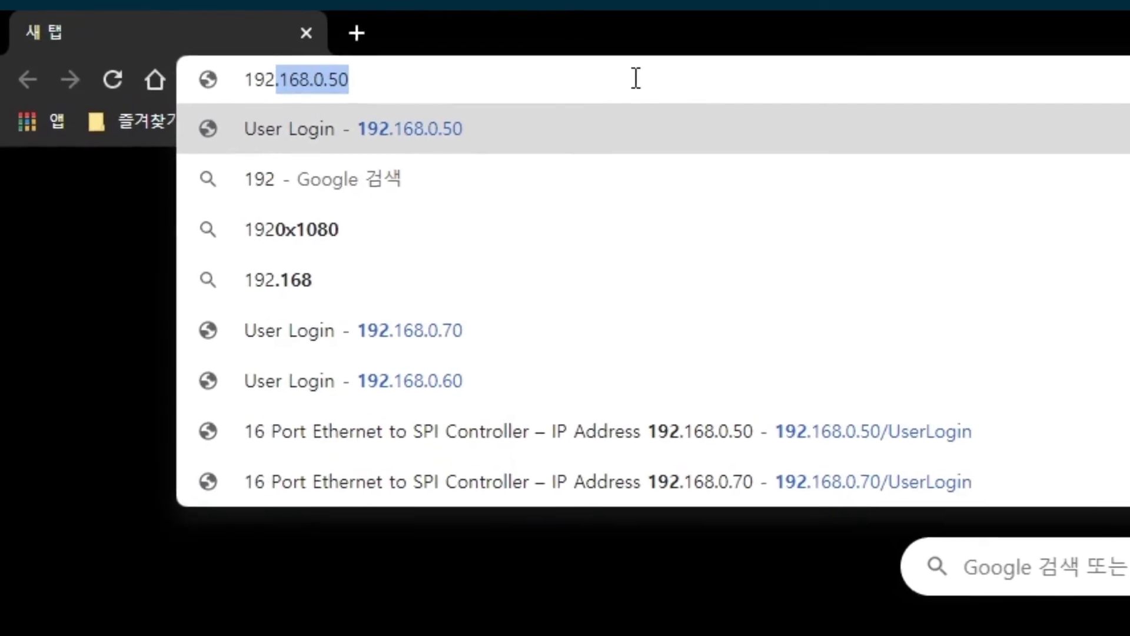
text(.168)
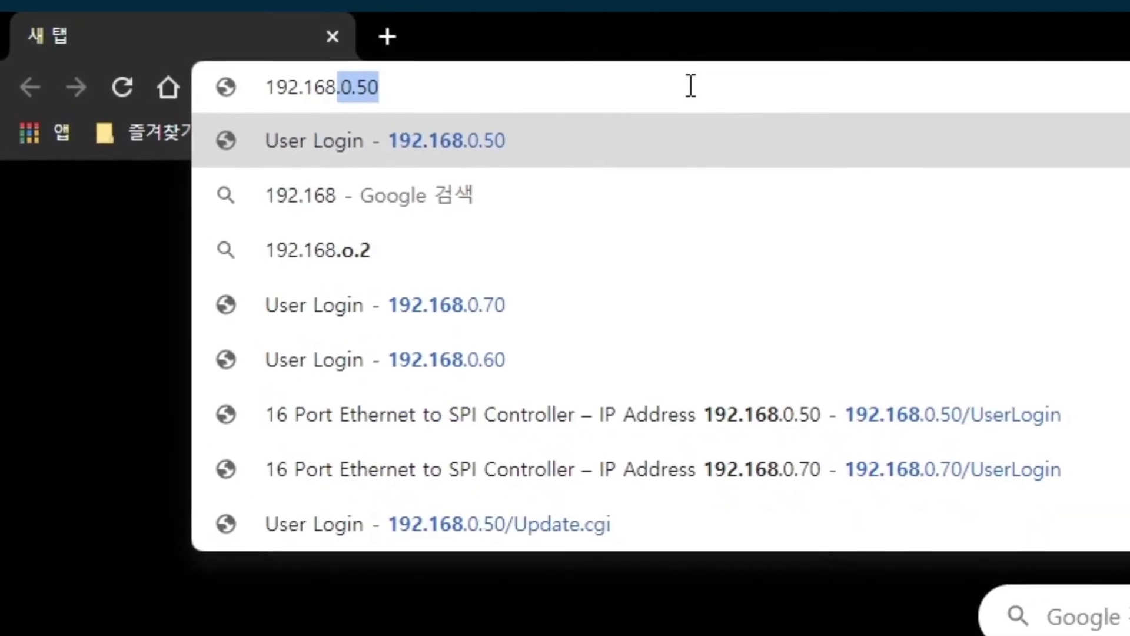
text(.0.50)
key(Return)
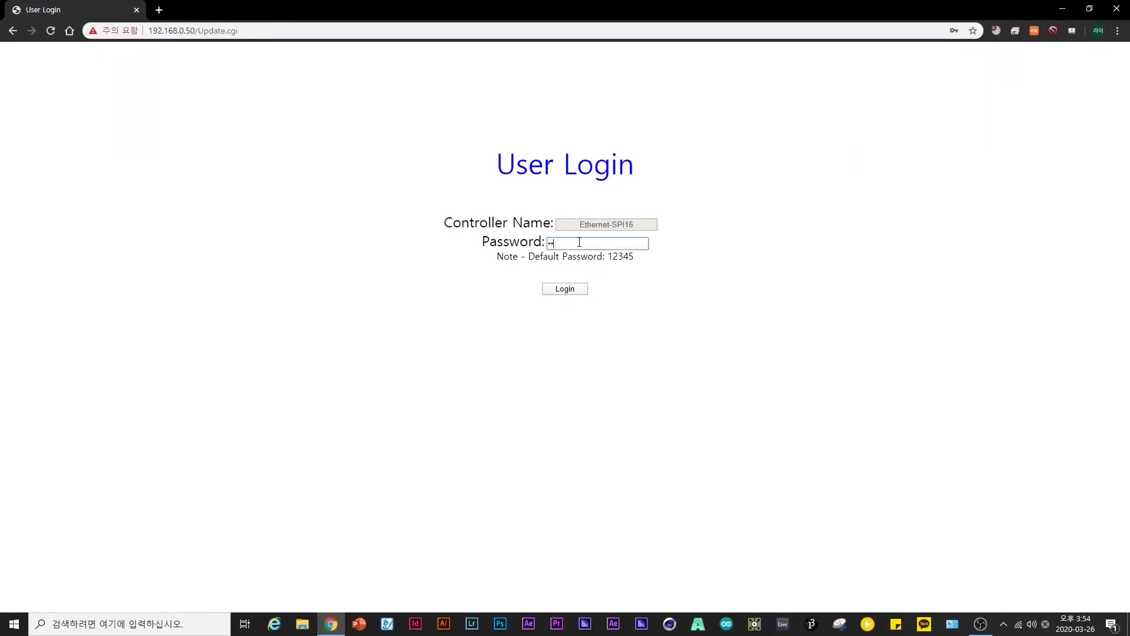
- Log in and set Test Mode Configuration to 2.STATIC RED with test mode enabled
click(566, 289)
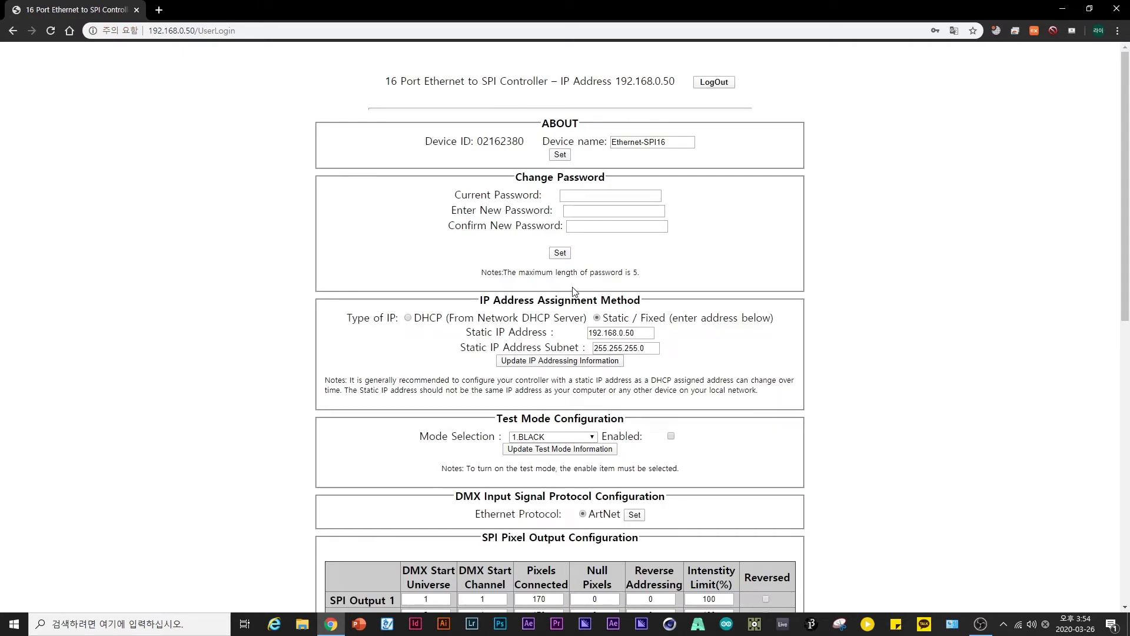
scroll(549, 254, down, 3)
click(550, 260)
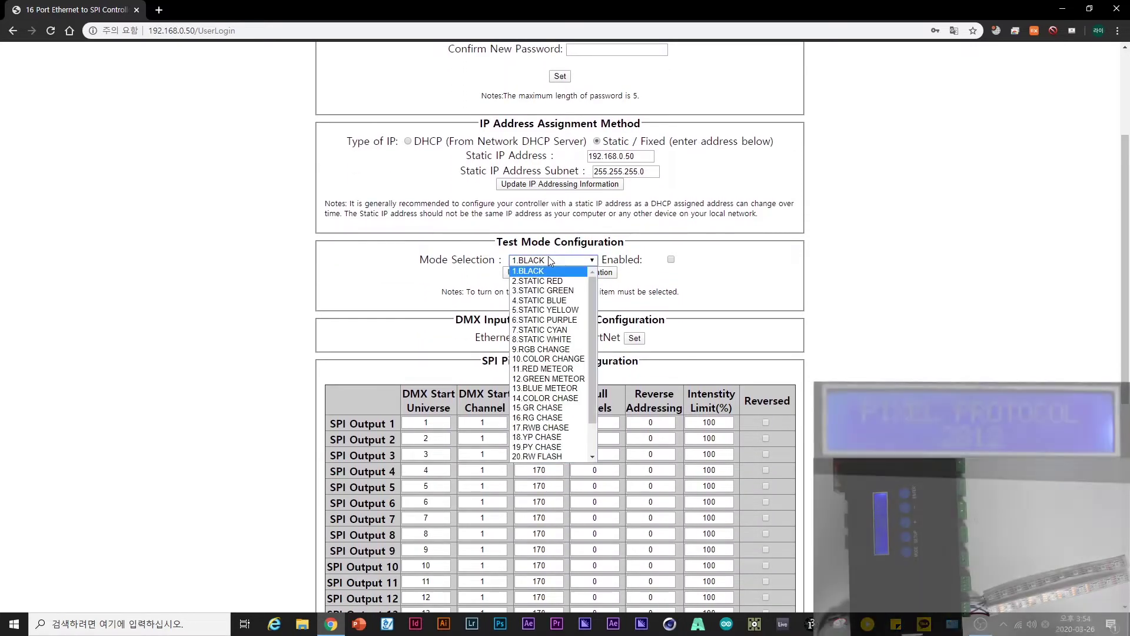
click(552, 282)
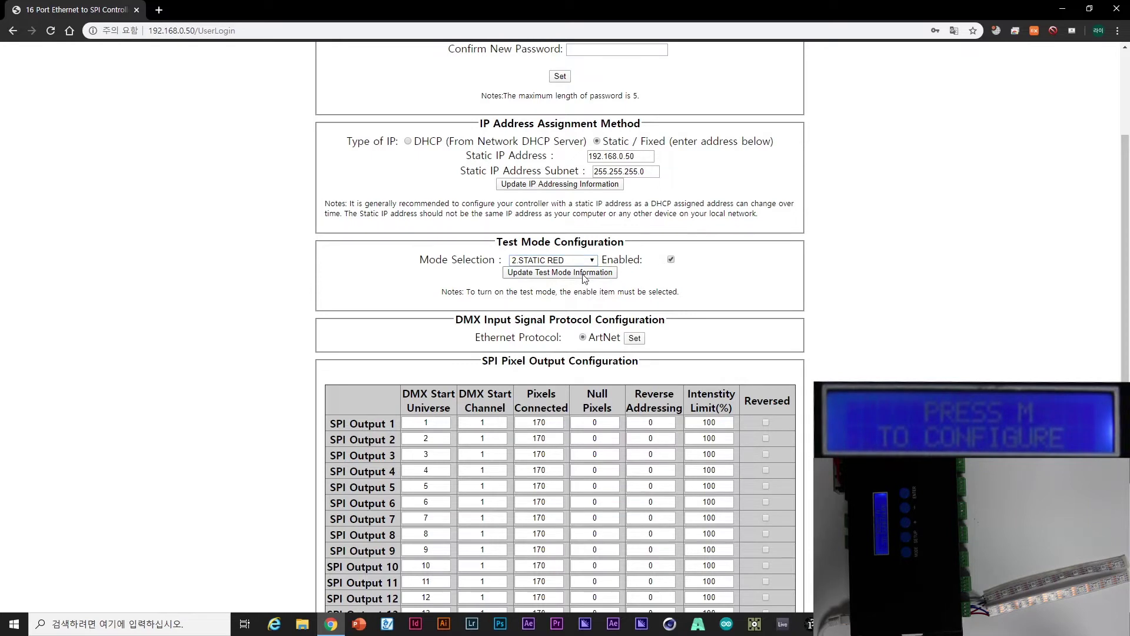
click(584, 272)
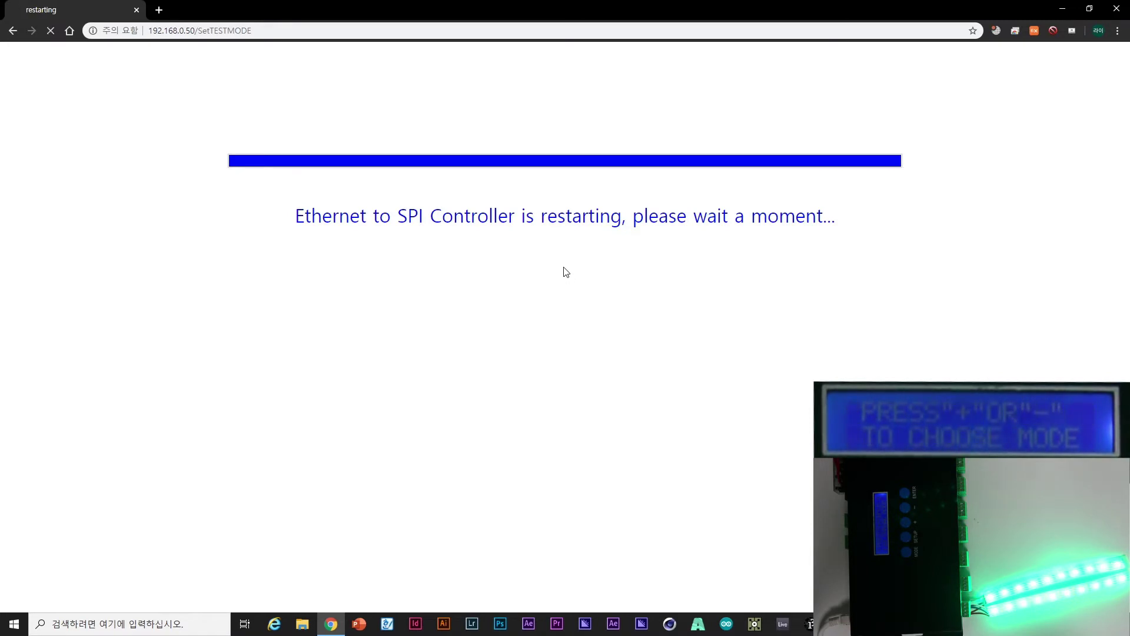
- Once the controller has restarted, put the cursor in the login page's Password field
click(579, 245)
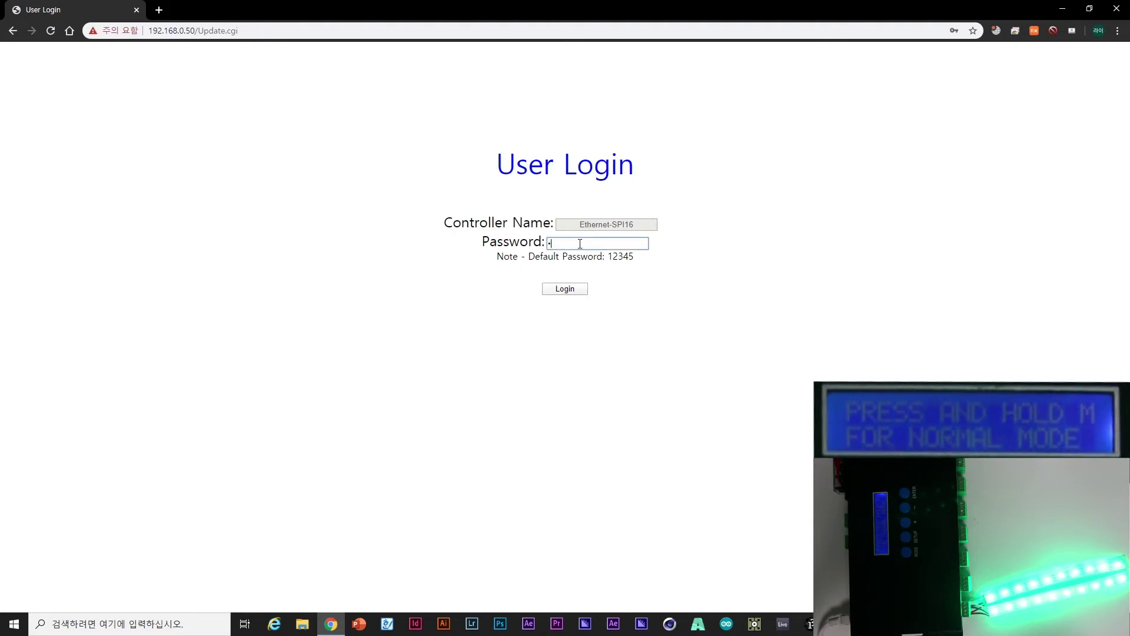
- Log back in with the password and set the Pixel Chip Color Order to GRB
click(570, 289)
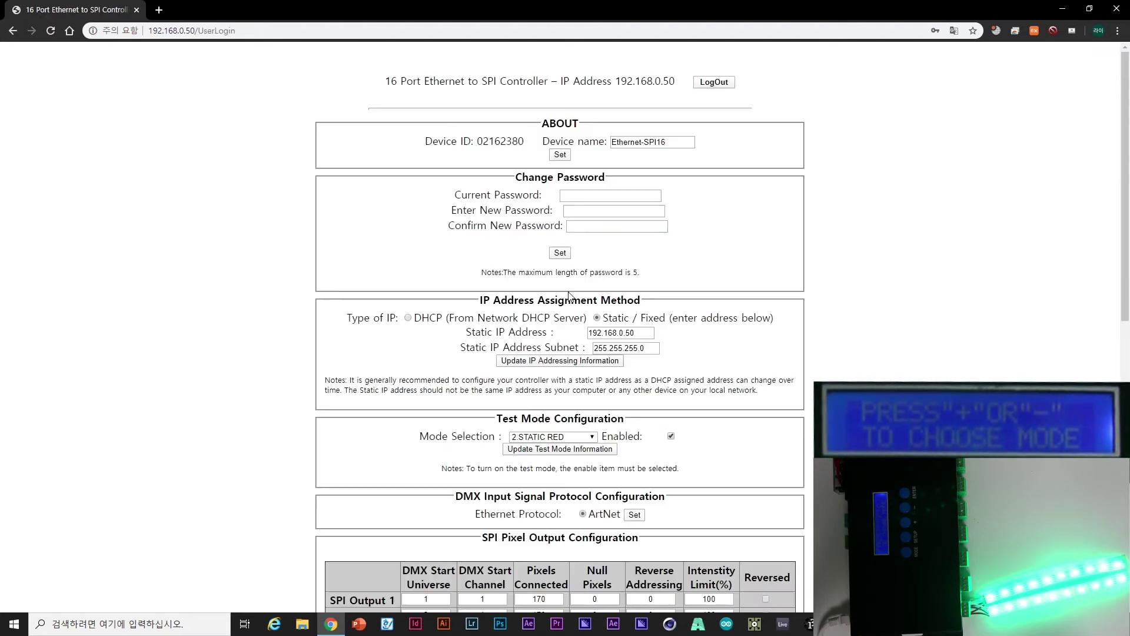
scroll(600, 317, down, 4)
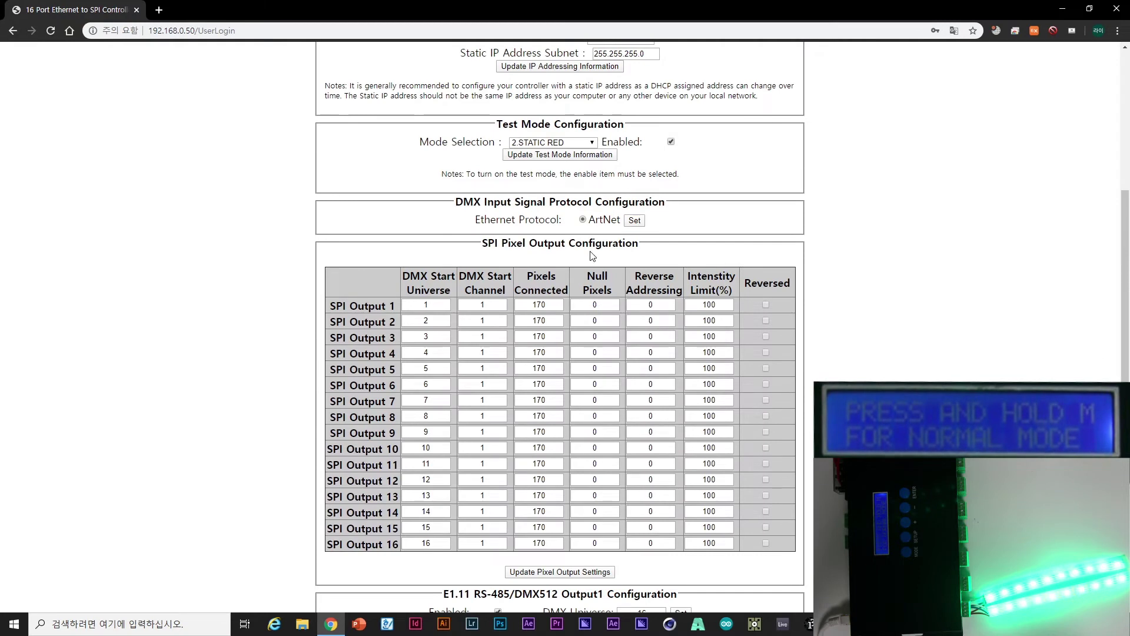
scroll(575, 288, down, 3)
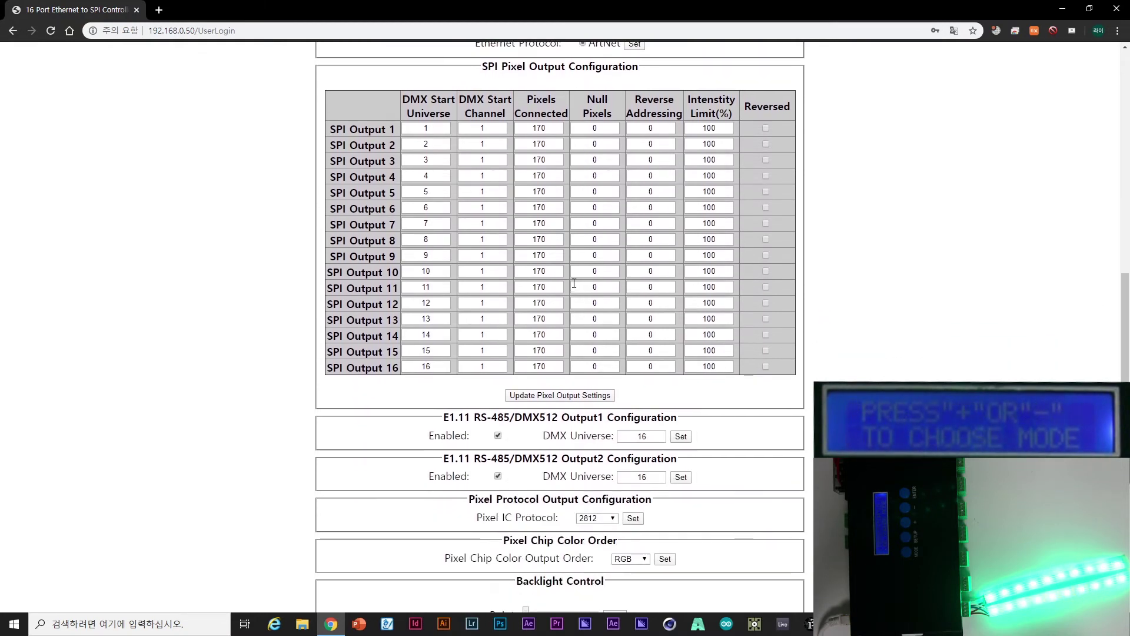
scroll(574, 284, down, 2)
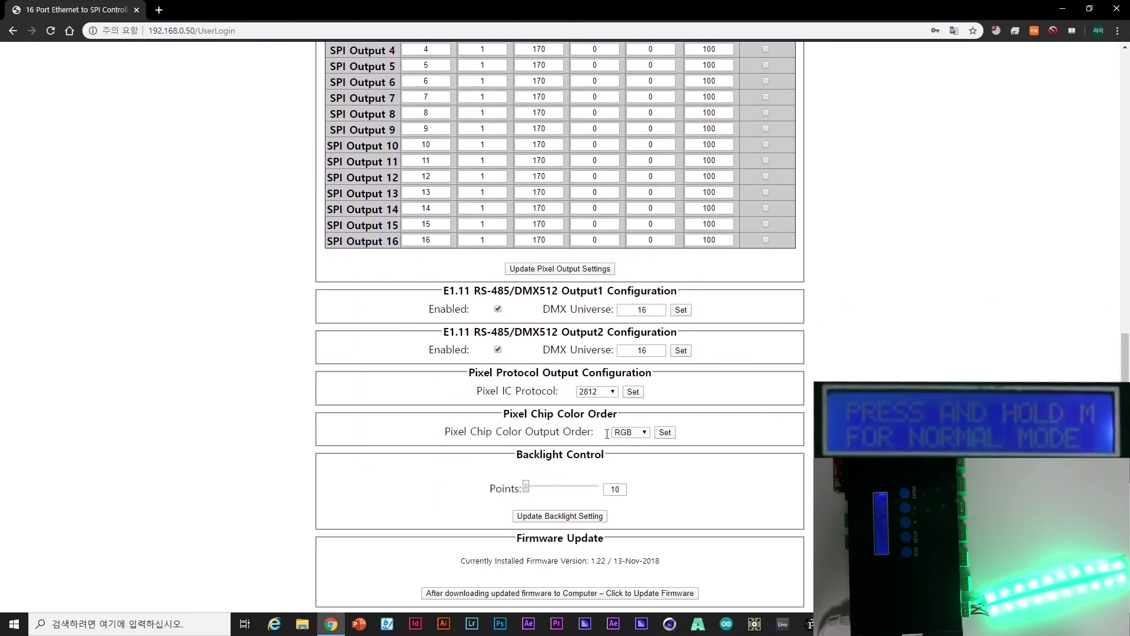
click(636, 436)
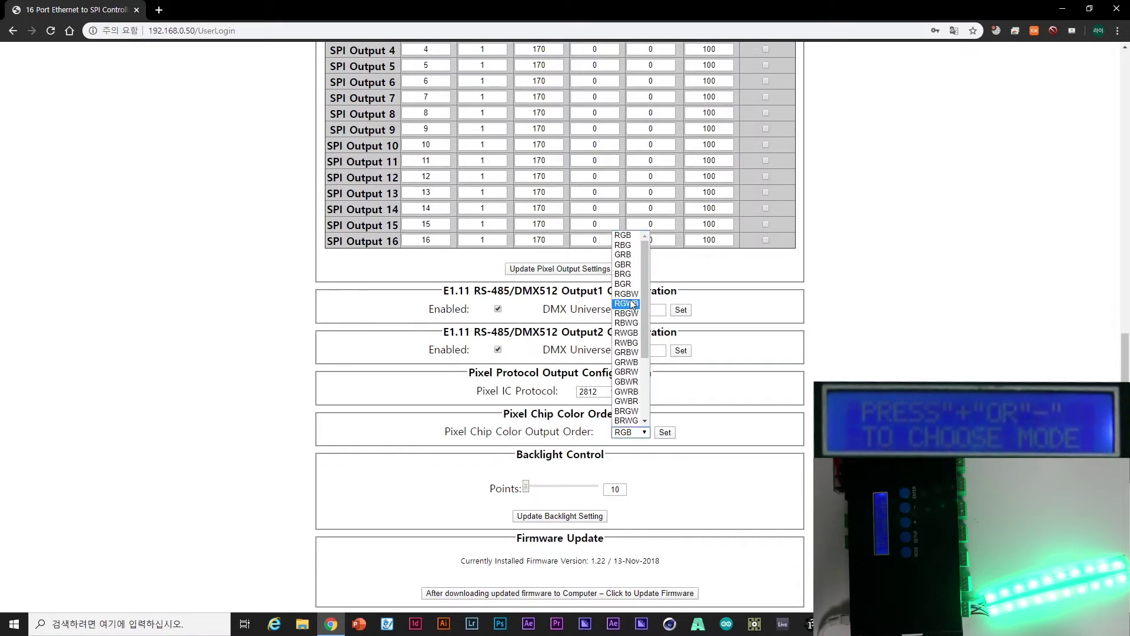
click(665, 433)
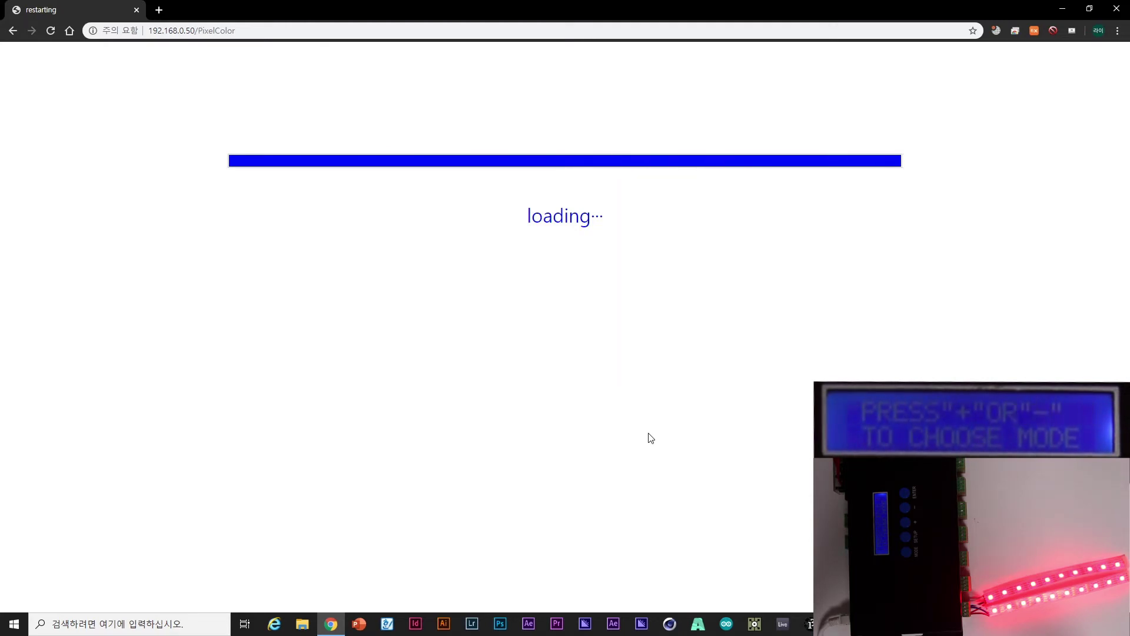
- Switch the test mode to 3.STATIC GREEN and apply it
click(585, 438)
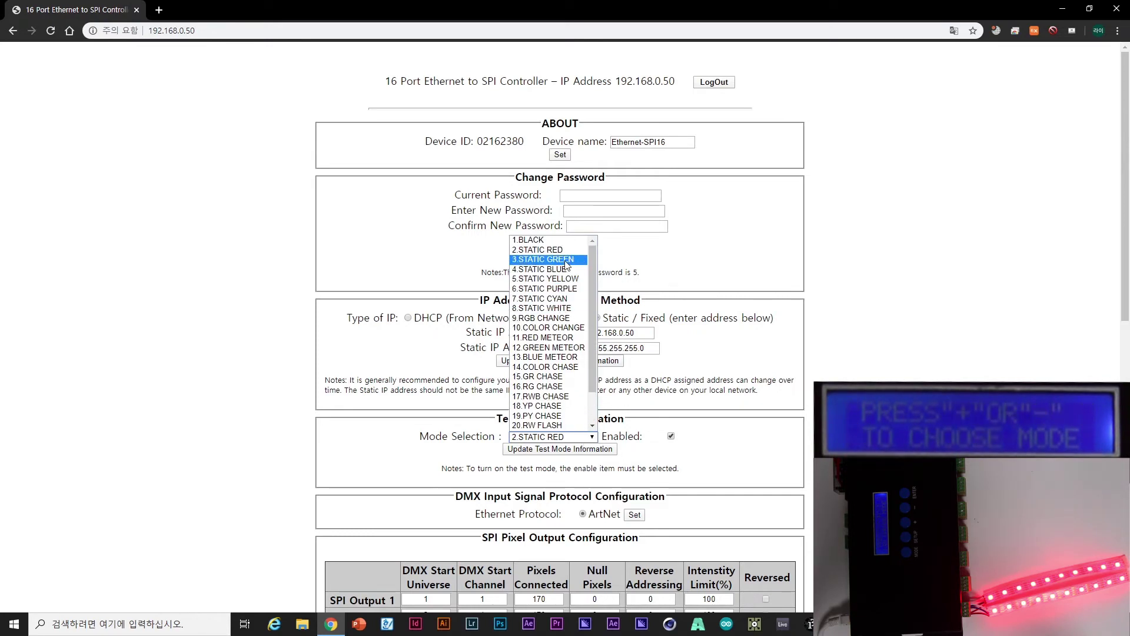
click(567, 264)
click(577, 450)
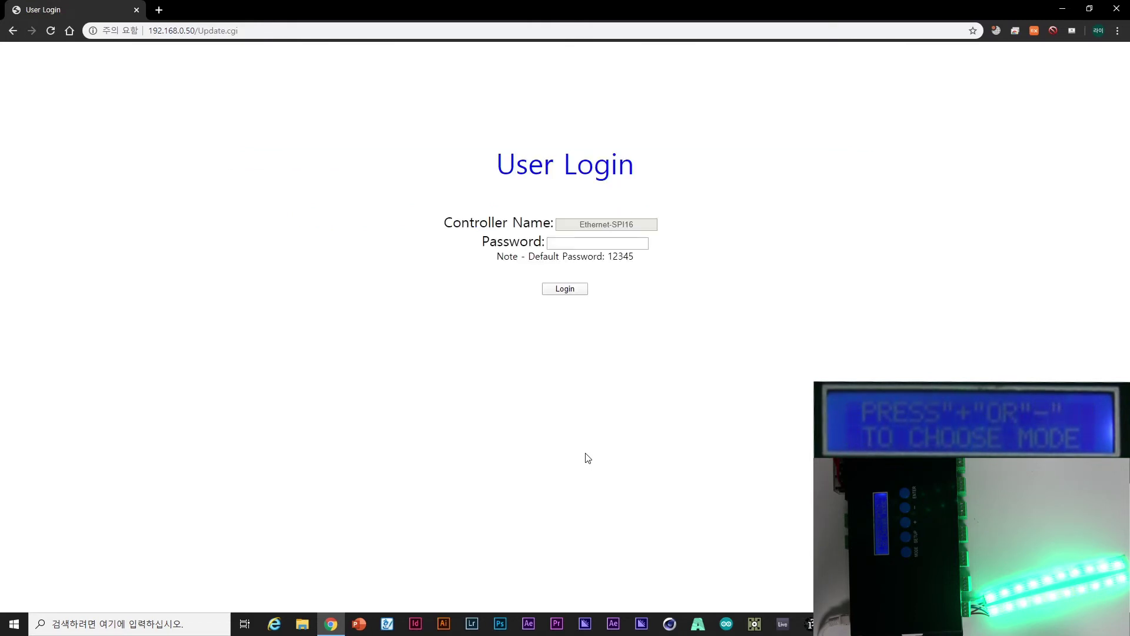
- Enter the controller password on the login page and log back in
click(563, 244)
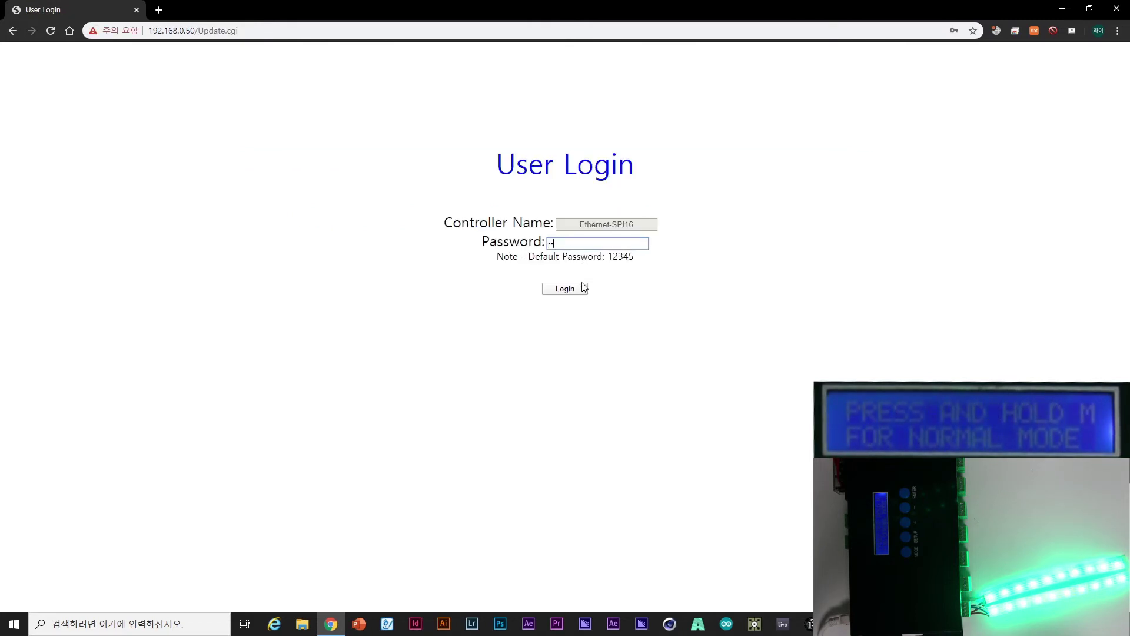
click(580, 288)
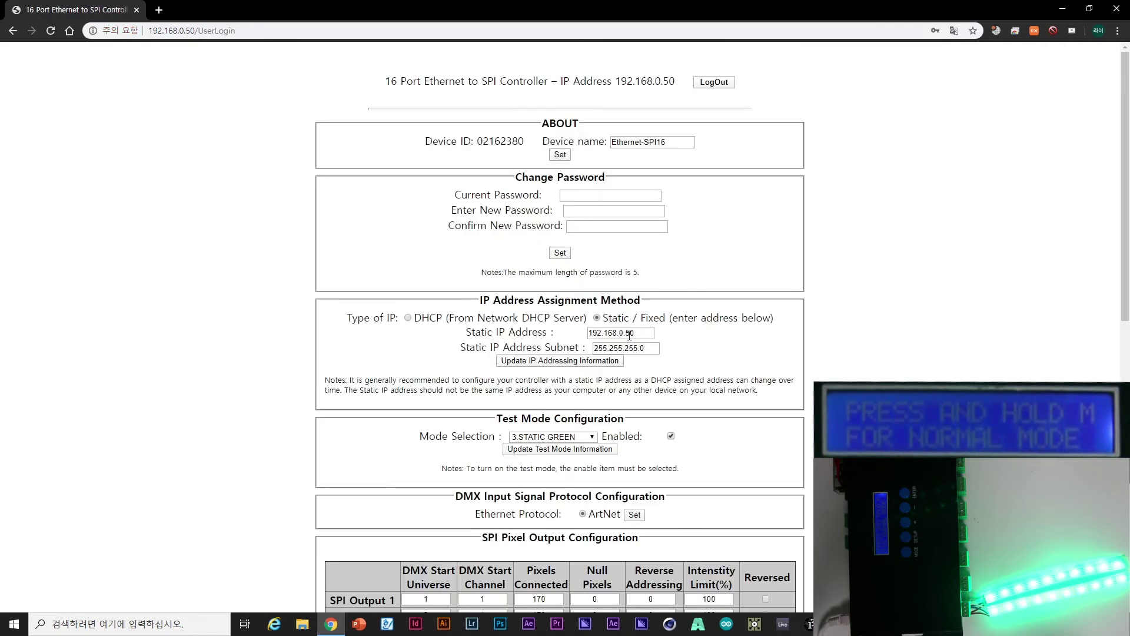
- Review the settings down to the pixel IC protocol list, confirming 3.STATIC GREEN and GRB
scroll(620, 339, down, 2)
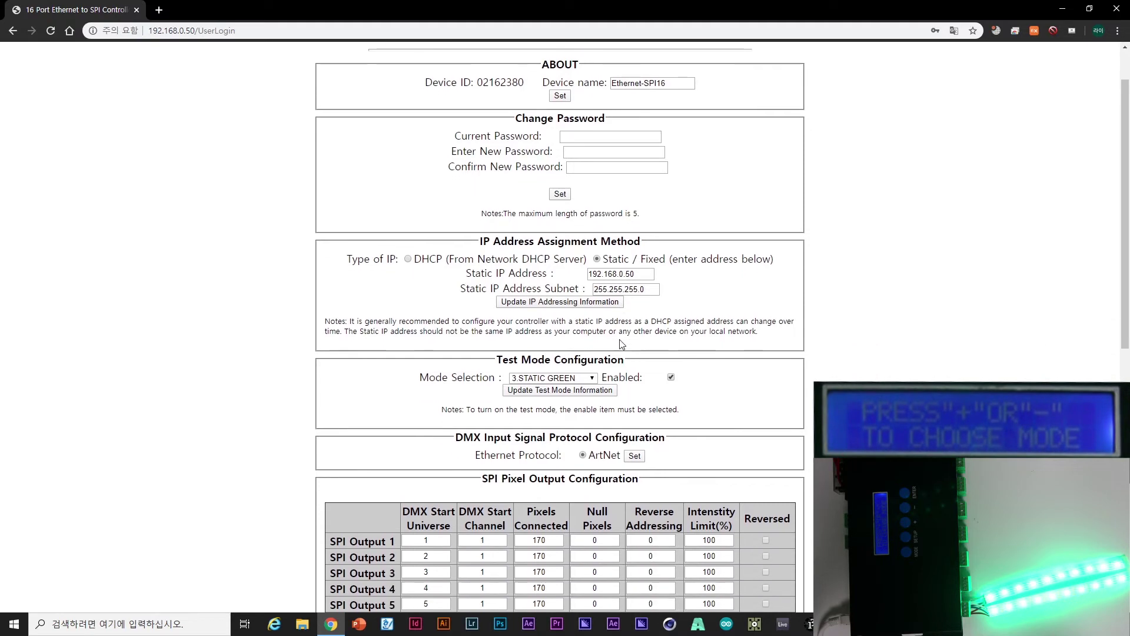
scroll(621, 344, down, 1)
scroll(621, 344, down, 1)
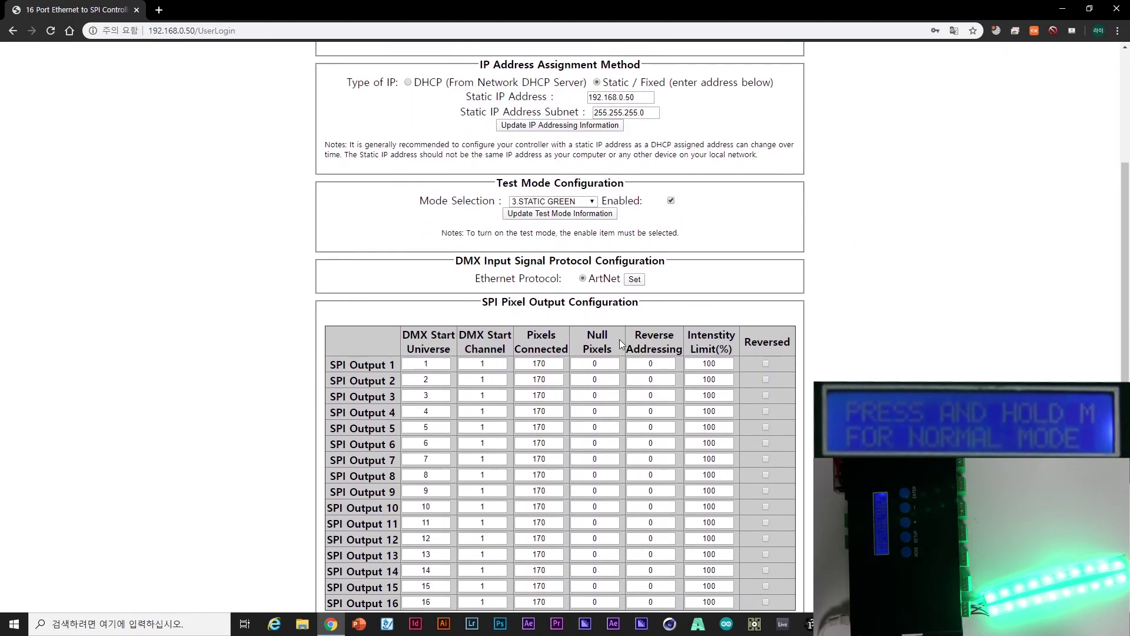
scroll(621, 343, down, 2)
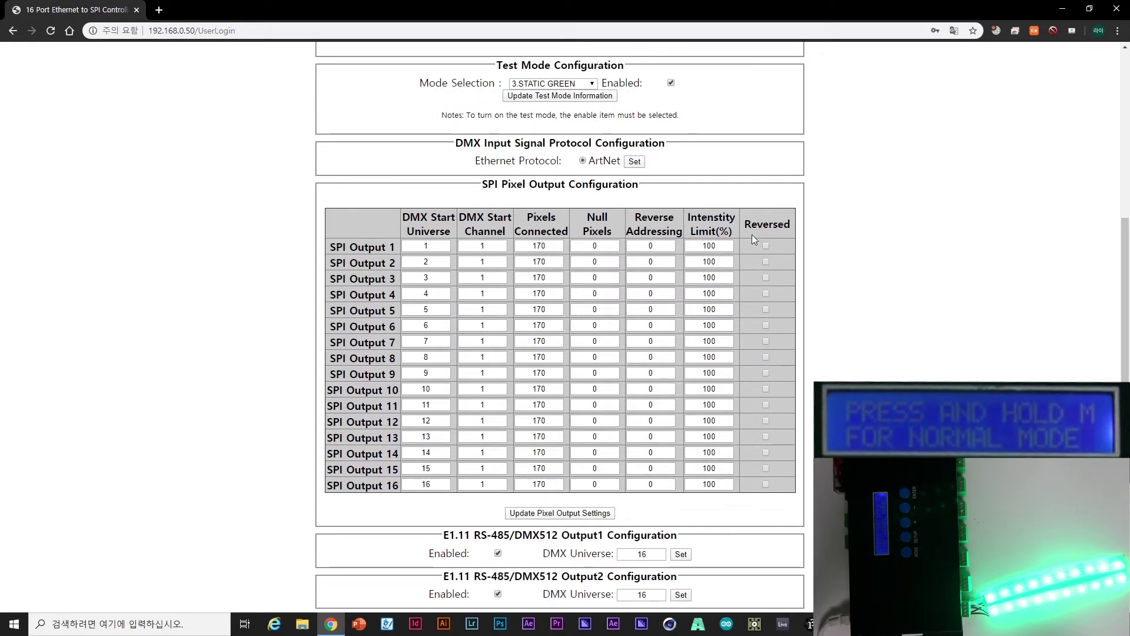
scroll(759, 253, down, 2)
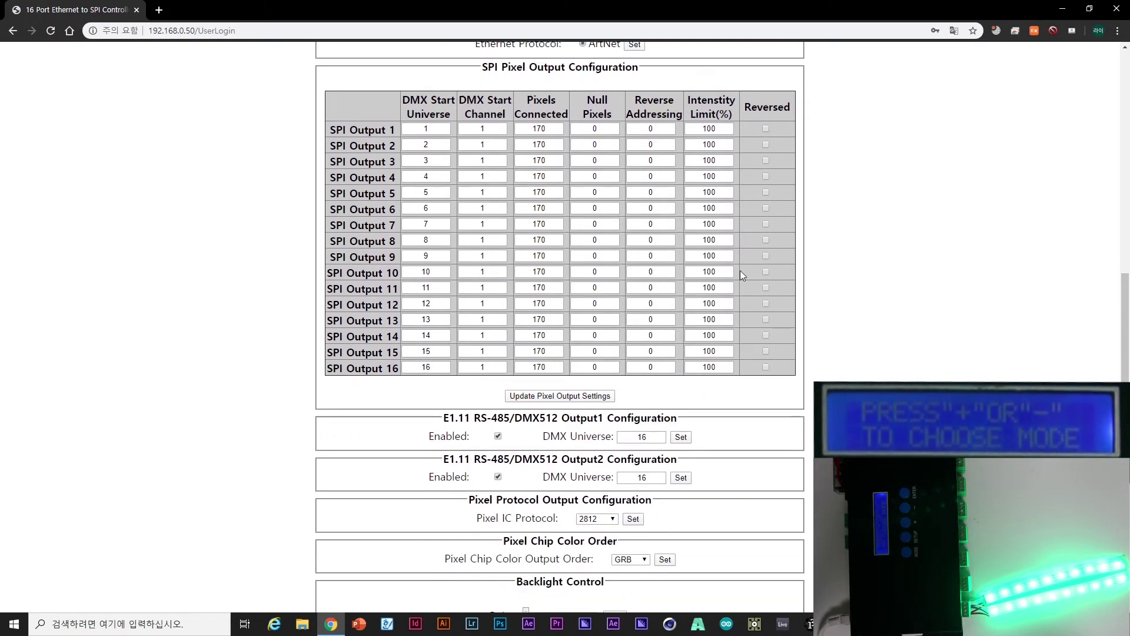
scroll(740, 271, down, 1)
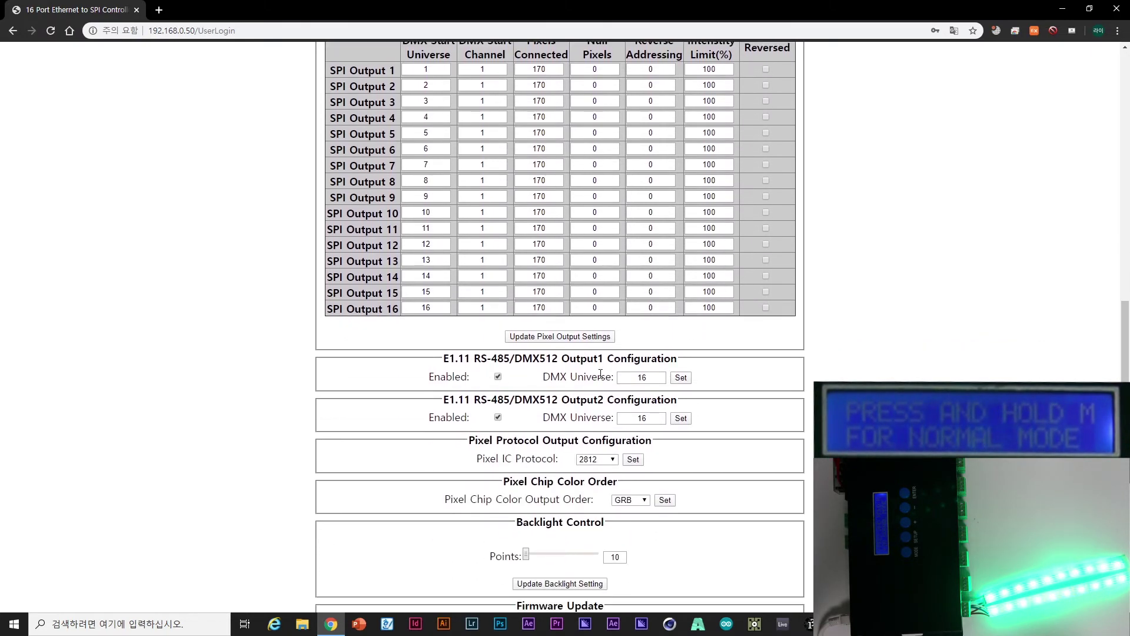
scroll(633, 391, down, 1)
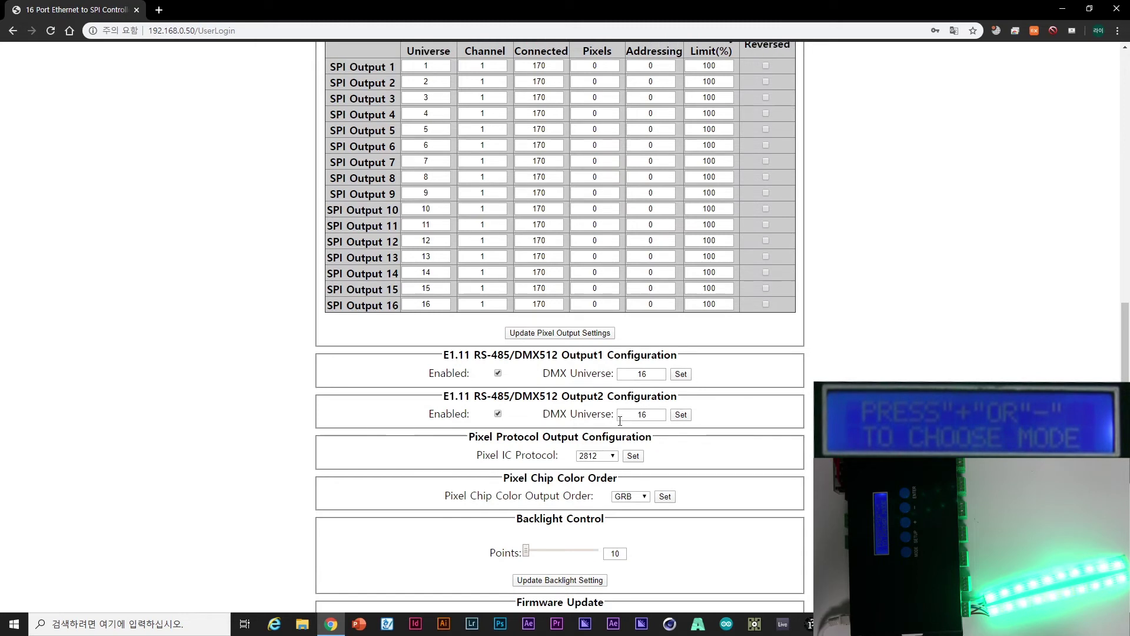
click(613, 392)
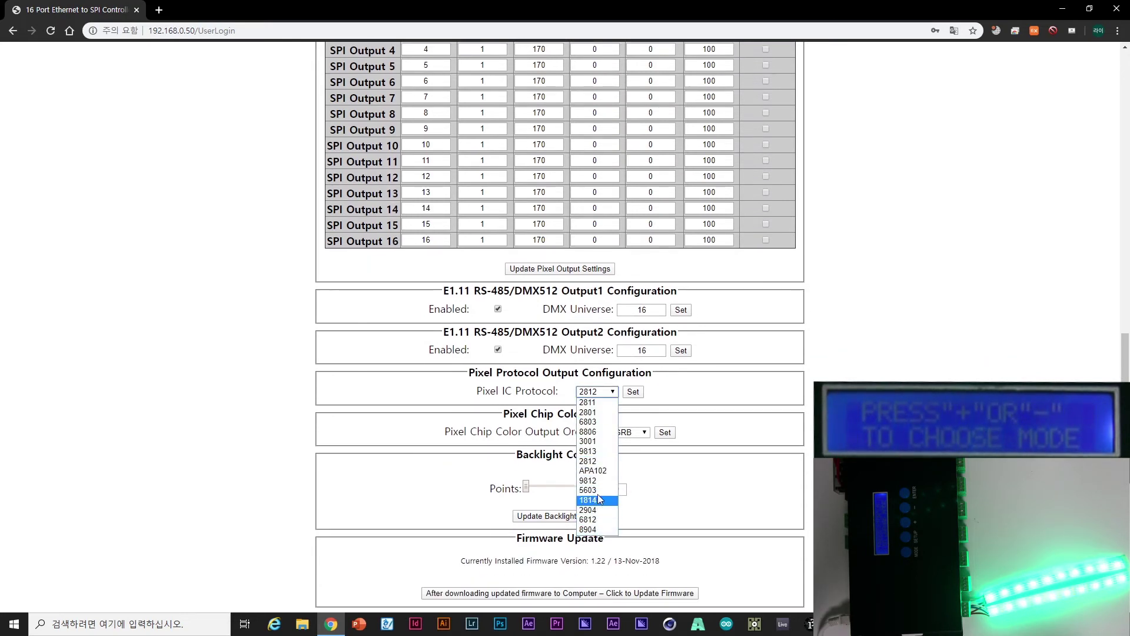
click(703, 415)
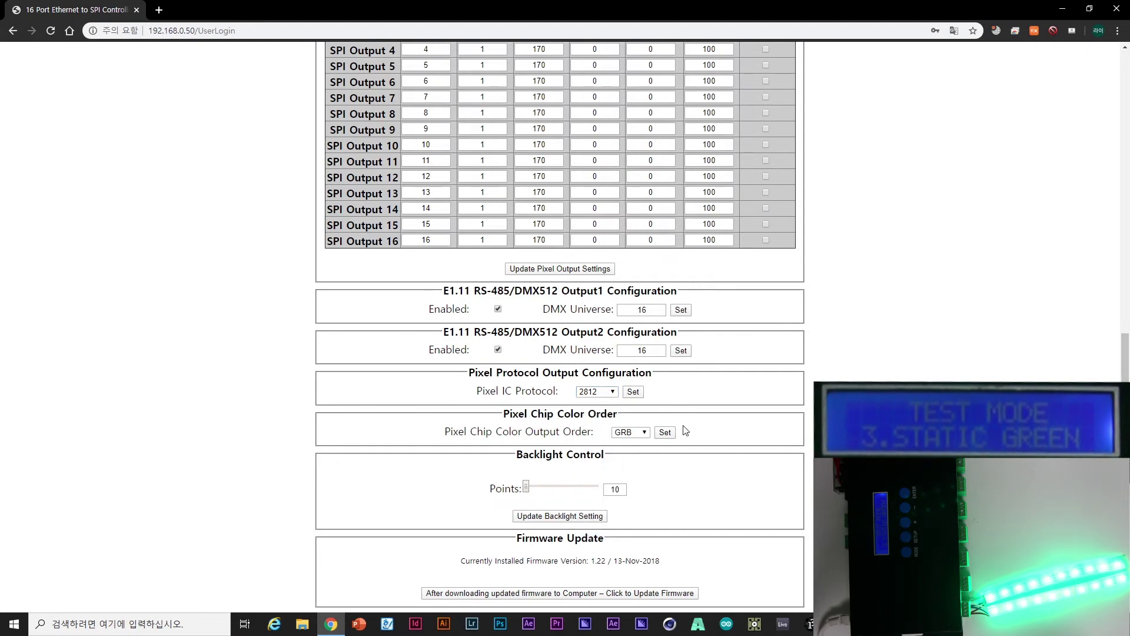
scroll(687, 438, up, 2)
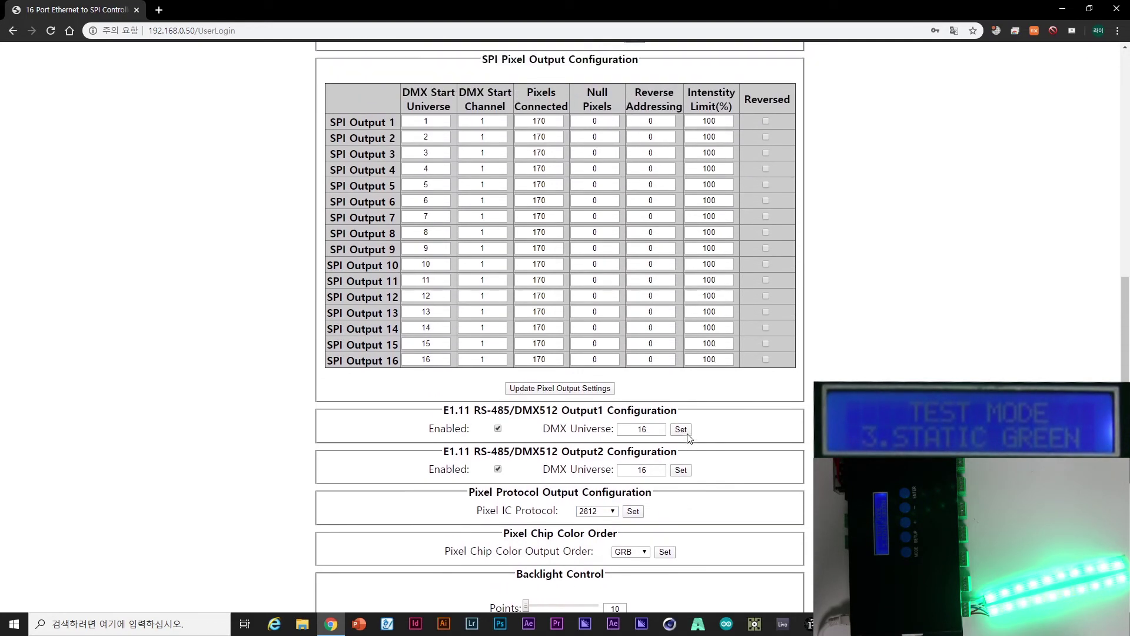
scroll(687, 438, up, 4)
scroll(688, 433, up, 1)
scroll(688, 438, up, 1)
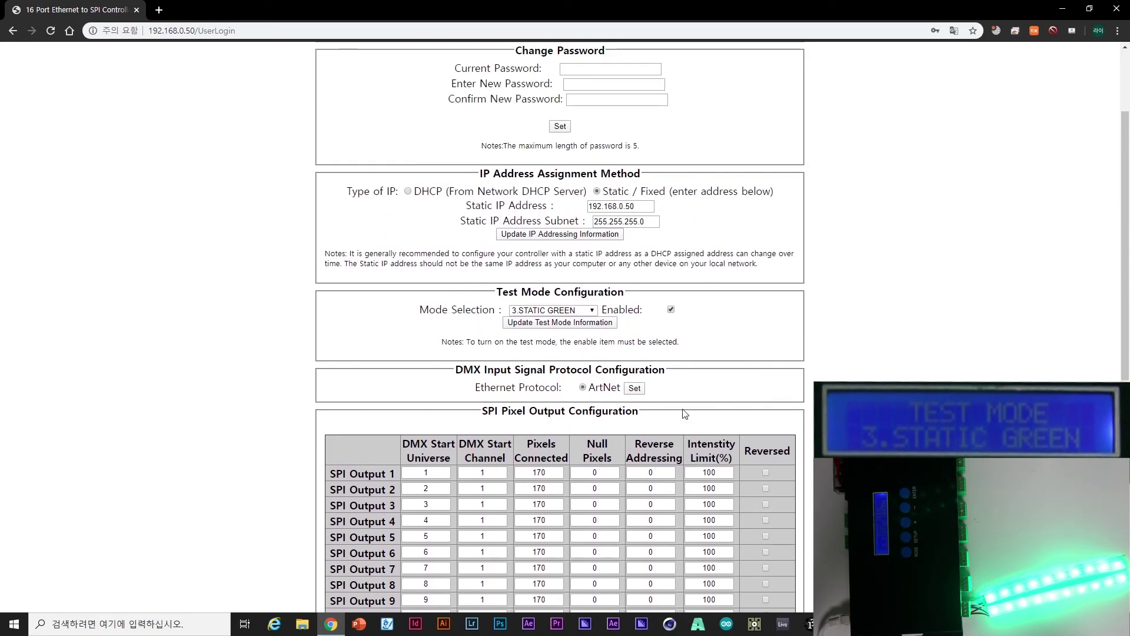
scroll(680, 406, up, 1)
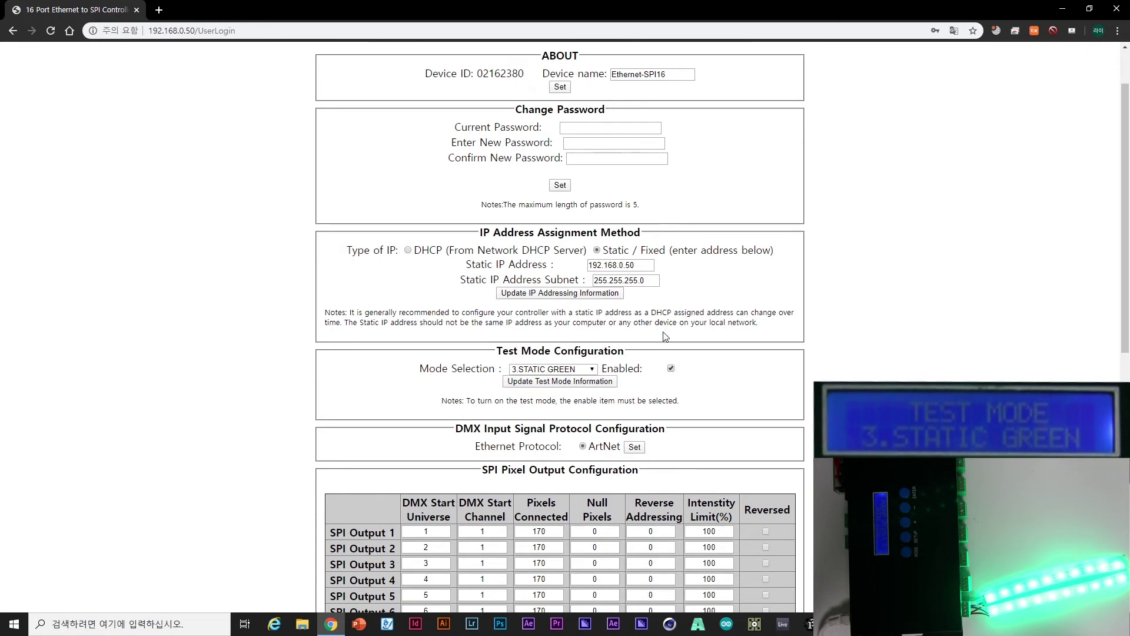
- Edit the last digit of the static IP address and apply the new IP addressing
click(636, 268)
key(BackSpace)
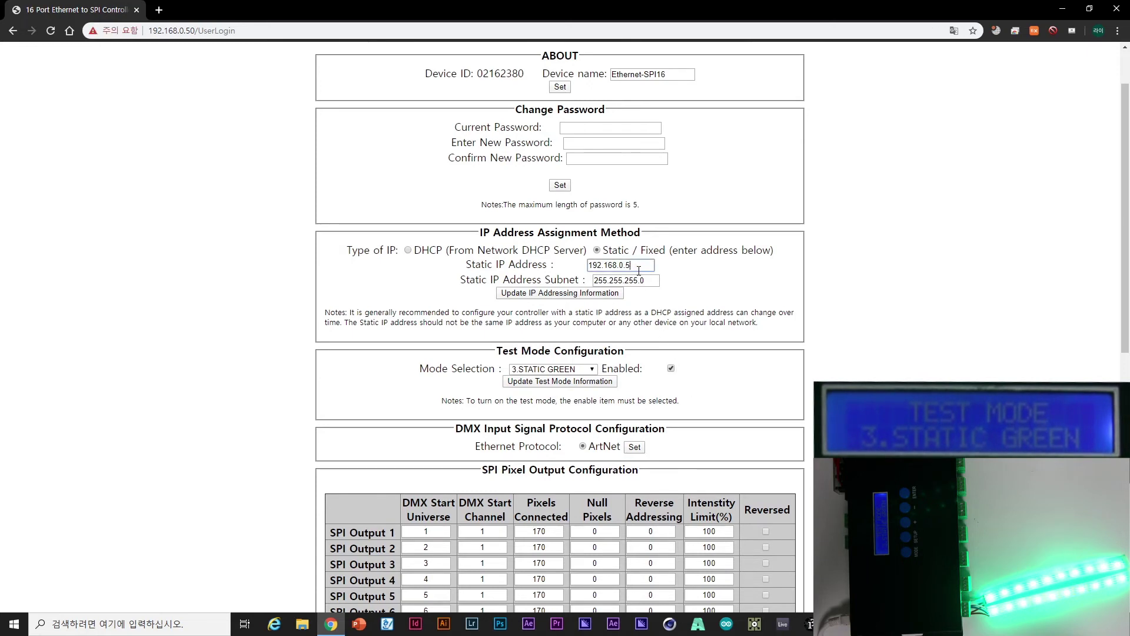
text(60)
click(554, 293)
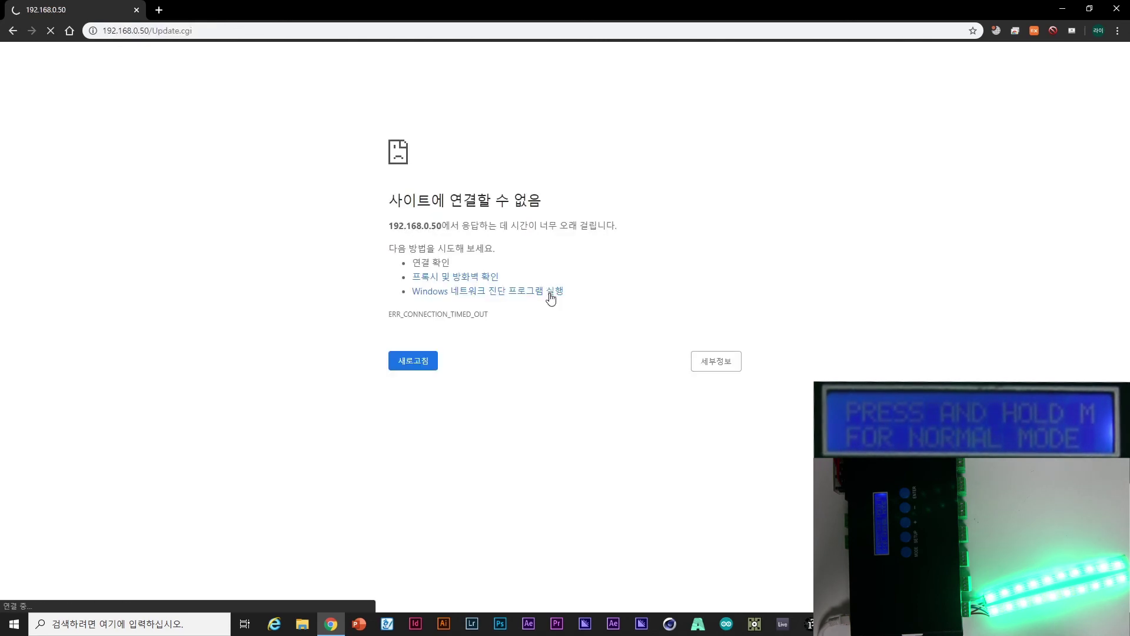
- Point the browser to the controller's new address, 192.168.0.60
click(224, 31)
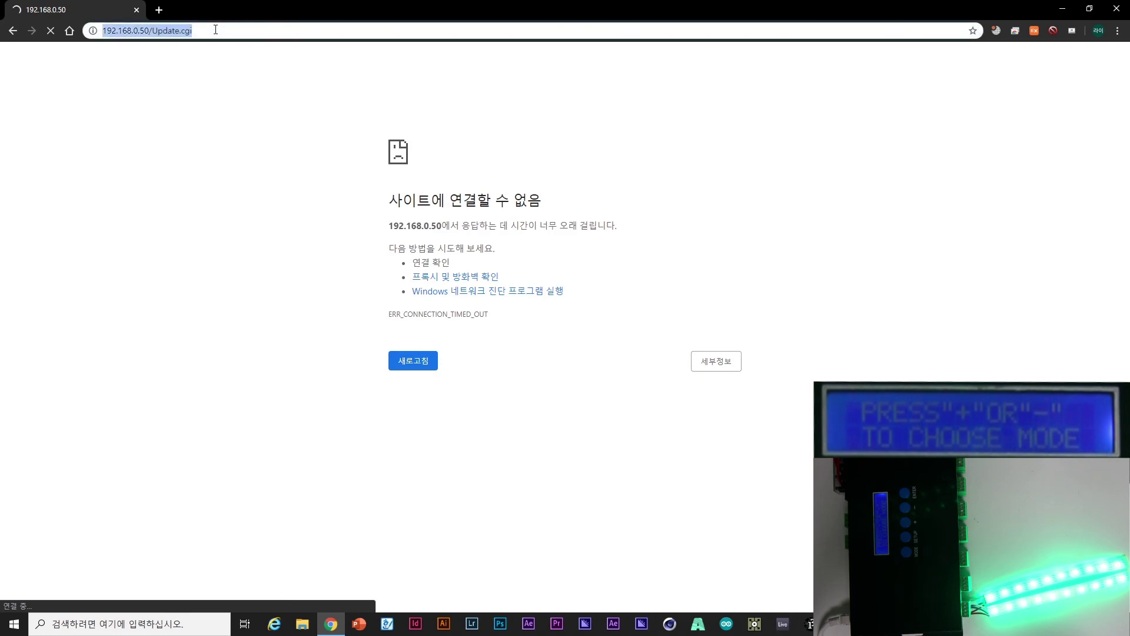
key(BackSpace)
key(BackSpace)
key(BackSpace)
key(BackSpace)
key(BackSpace)
key(BackSpace)
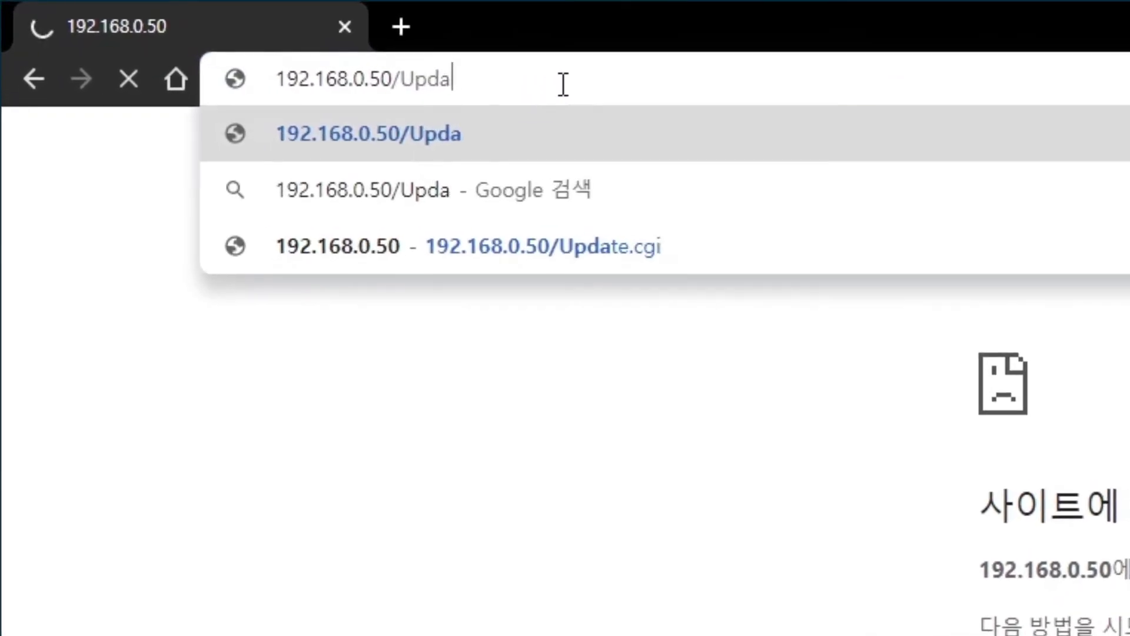
key(BackSpace)
key(BackSpace)
key(BackSpace)
key(BackSpace)
key(BackSpace)
key(BackSpace)
text(6)
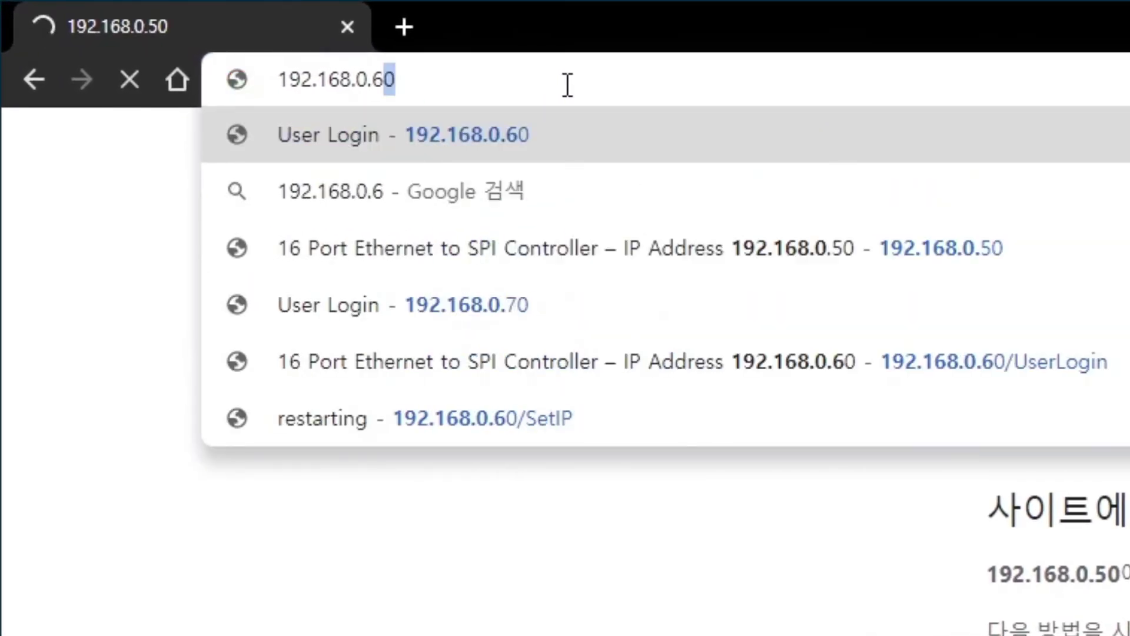
text(0)
key(Return)
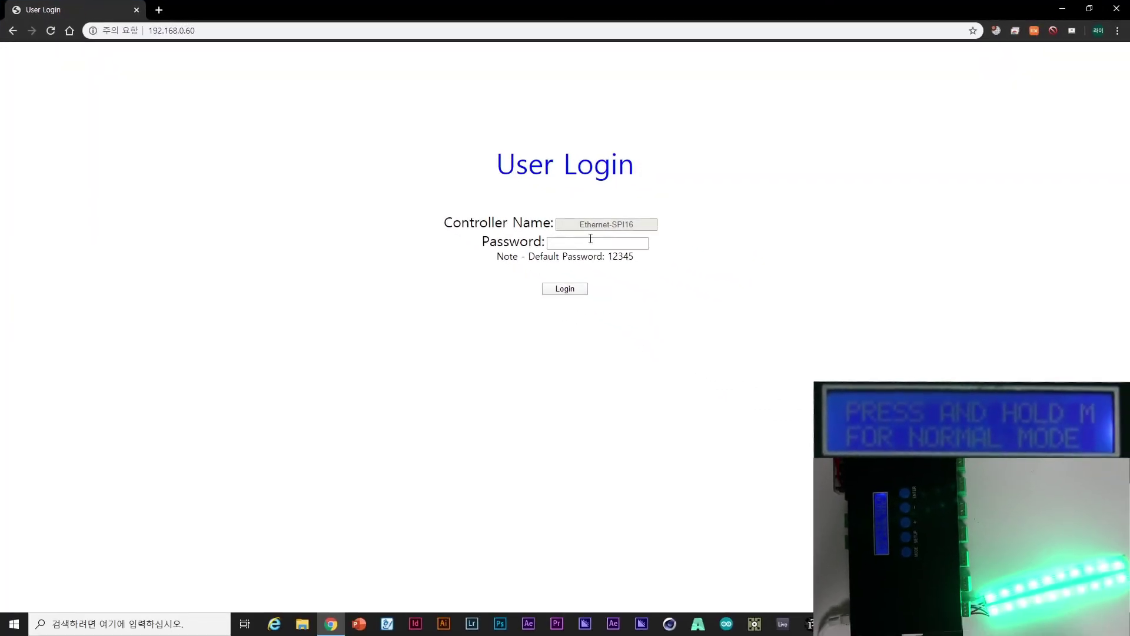
- Log in with the controller password, decline saving it, and review settings showing static IP 192.168.0.60
click(591, 242)
click(577, 289)
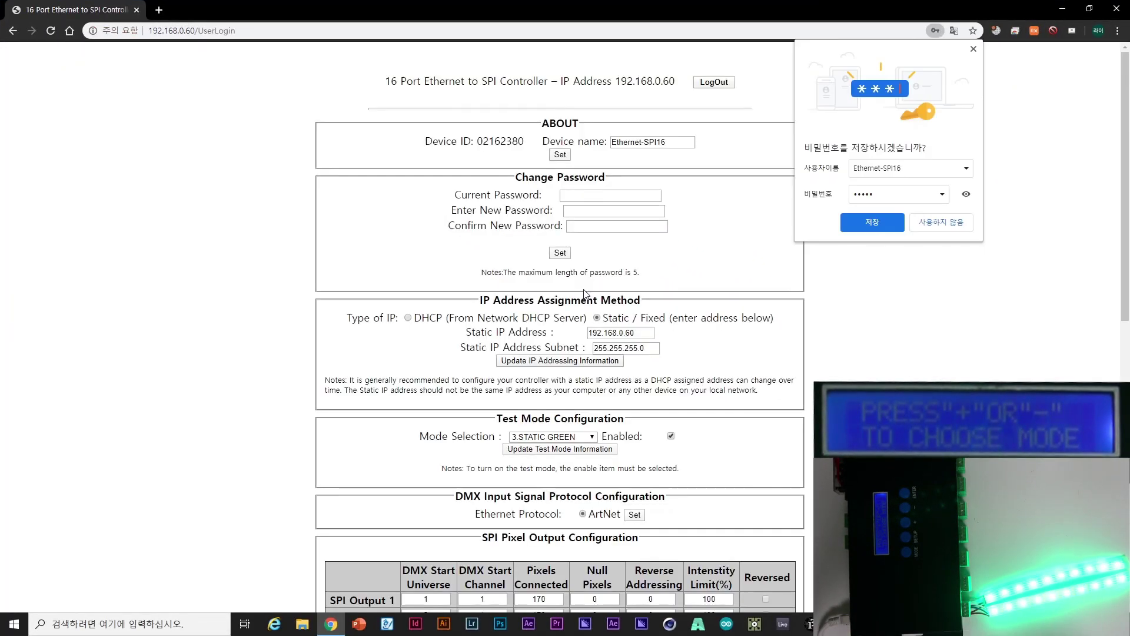
click(973, 50)
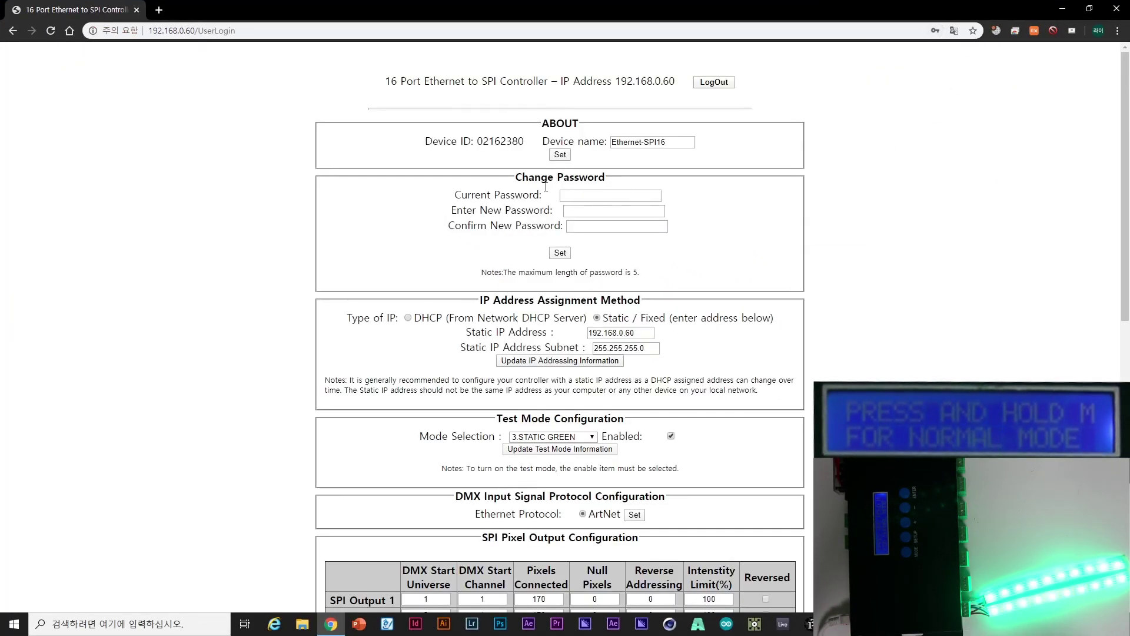
scroll(647, 288, down, 1)
scroll(624, 294, down, 2)
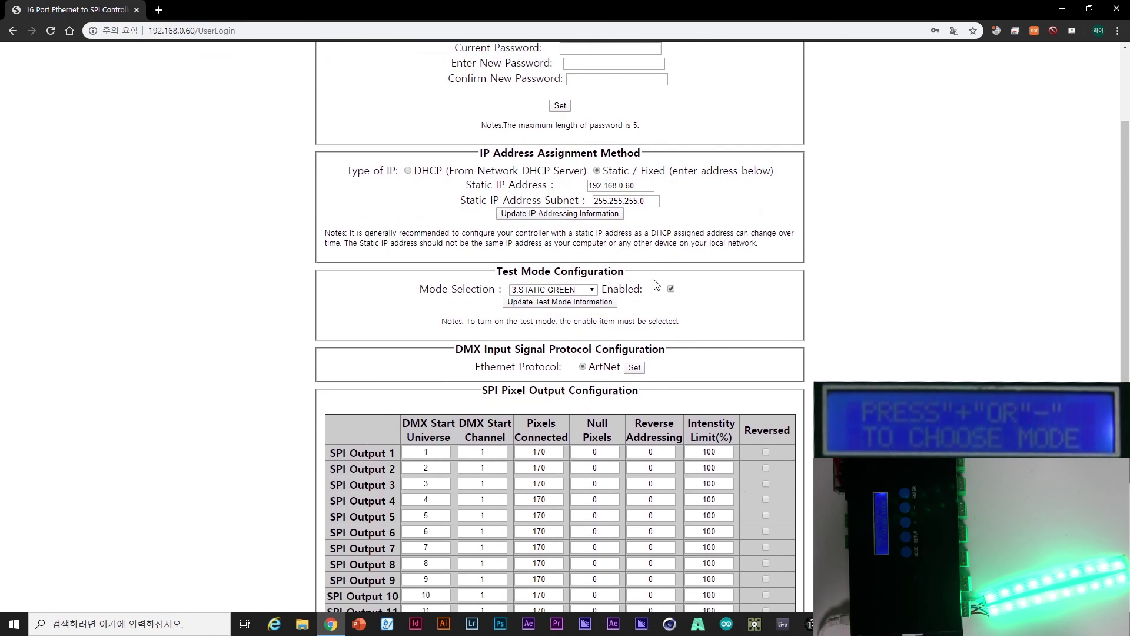
scroll(594, 303, down, 1)
scroll(571, 312, down, 3)
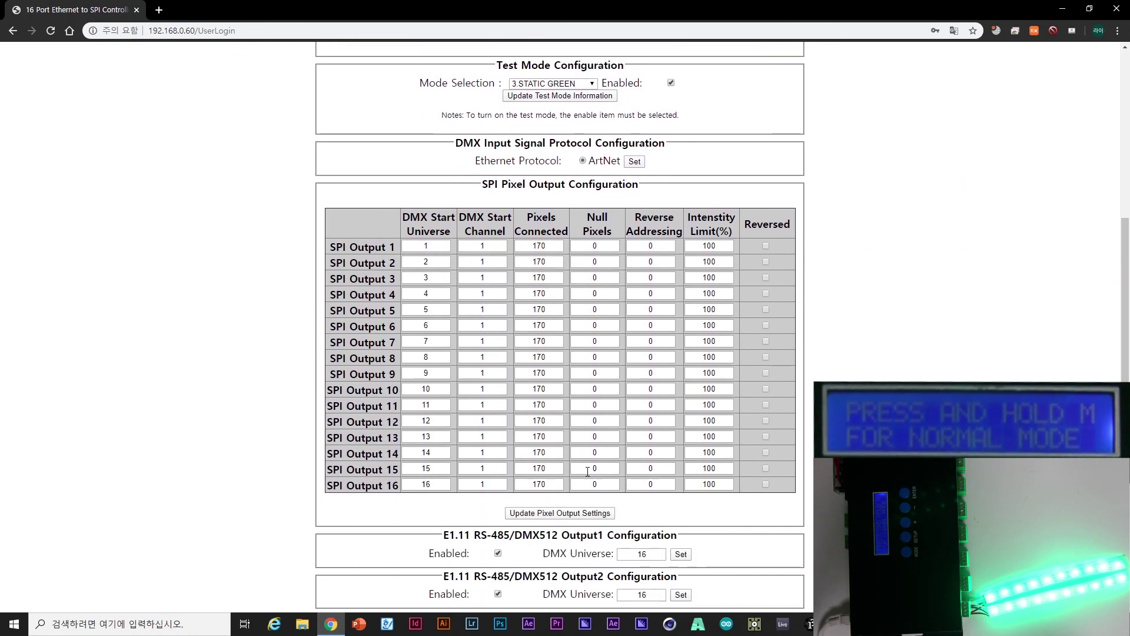
scroll(618, 488, down, 1)
scroll(654, 497, down, 3)
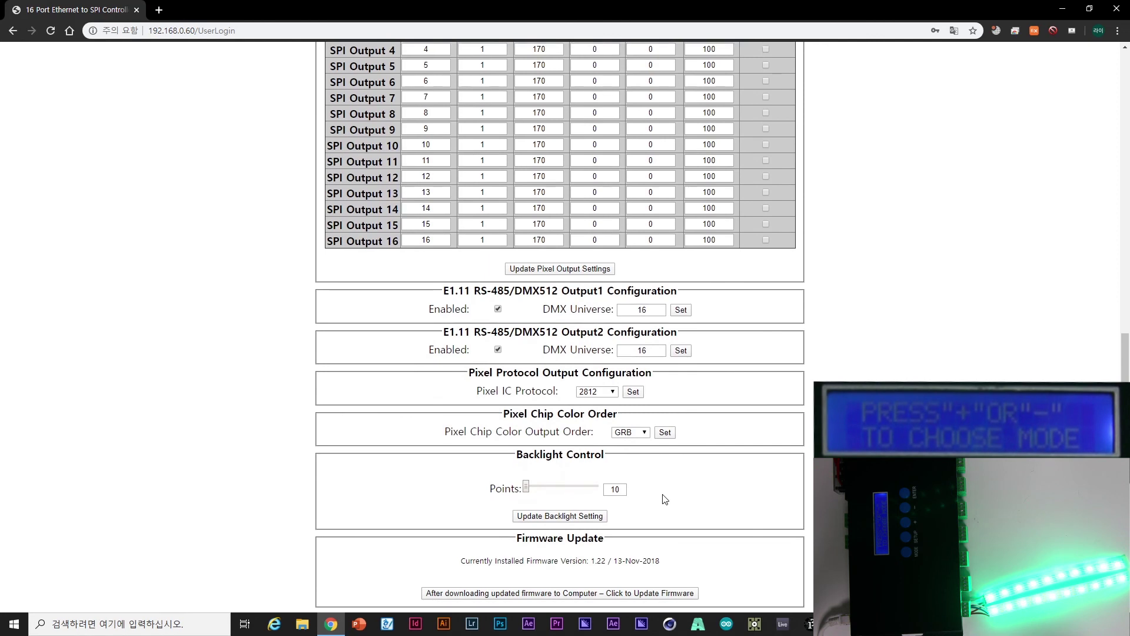